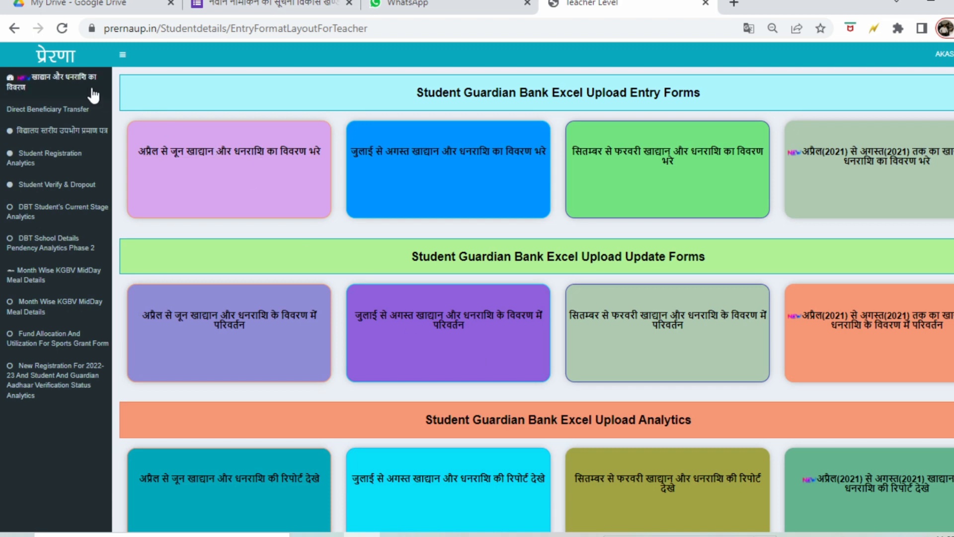
- Open the food grain and money entry form for April(2021) to August(2021) from the खाद्यान और धनराशि का विवरण page
left_click(54, 76)
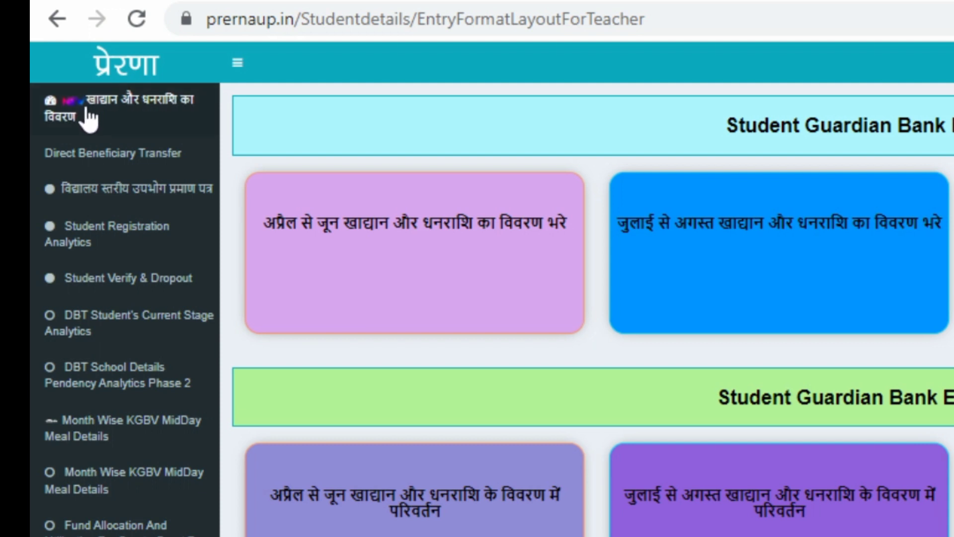
left_click(155, 97)
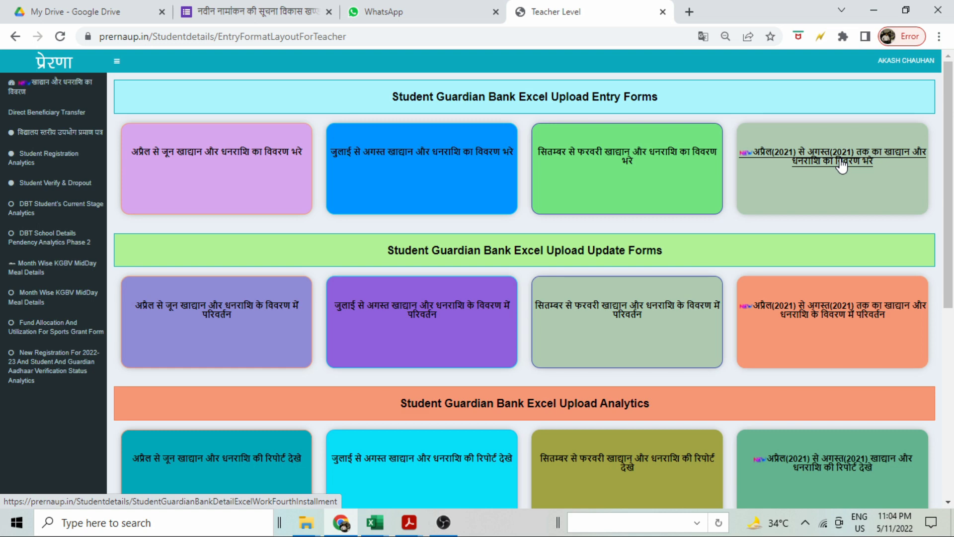
left_click(841, 165)
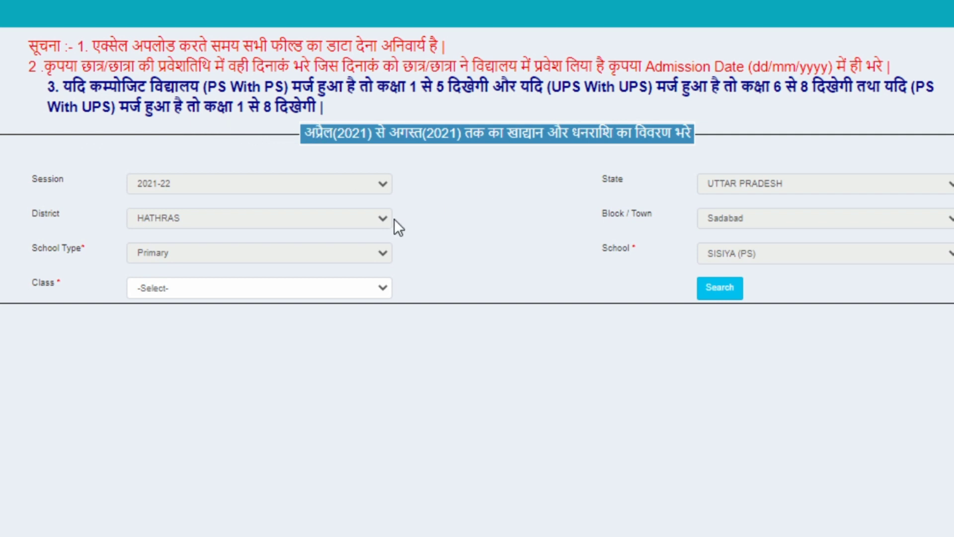
- Set the class to Level-I and search, bringing up the Excel format download and upload section
left_click(250, 291)
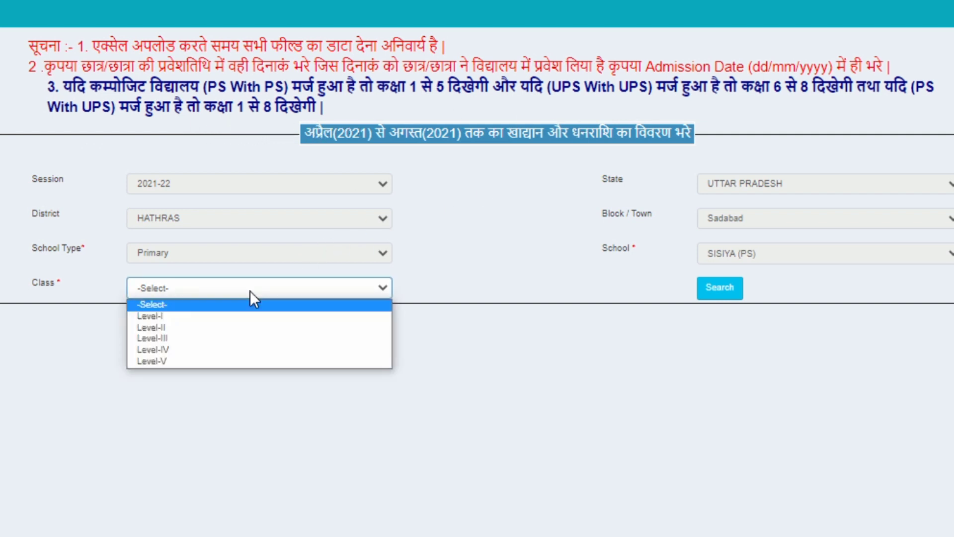
left_click(237, 315)
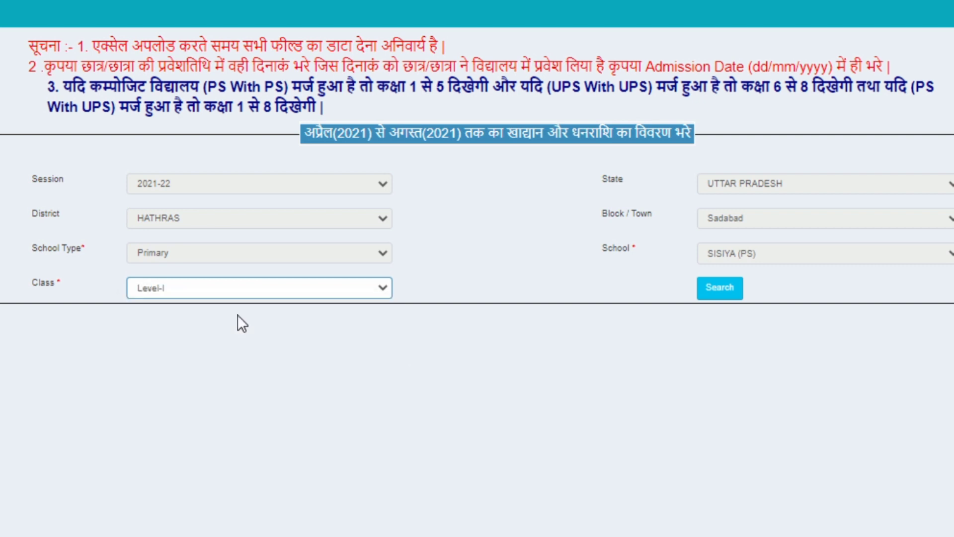
left_click(721, 289)
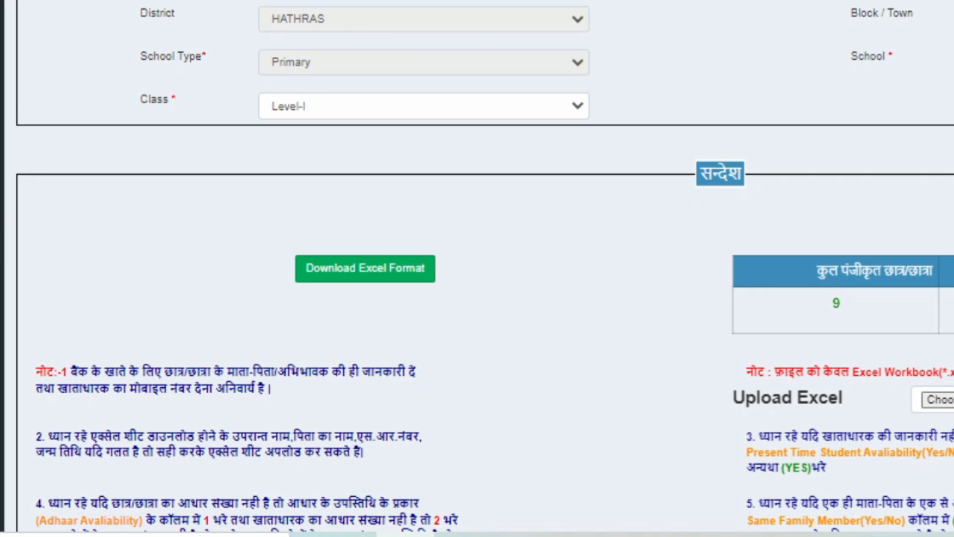
scroll(311, 198, "down", 4)
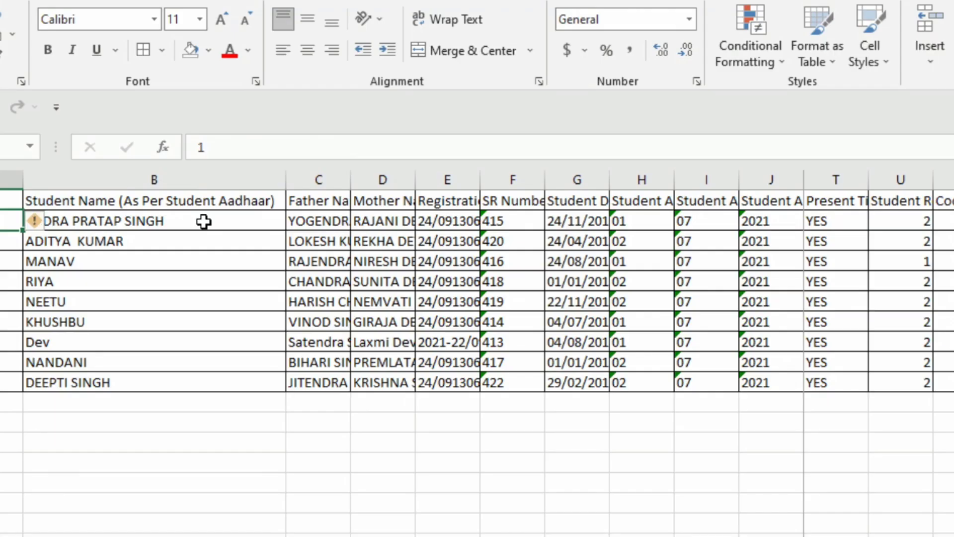
- Examine the first student's row in the Excel sheet, from the serial number through birth date, admission day, month and year to the address
key("Right")
key("Right")
key("Right")
key("Right")
key("Right")
key("Right")
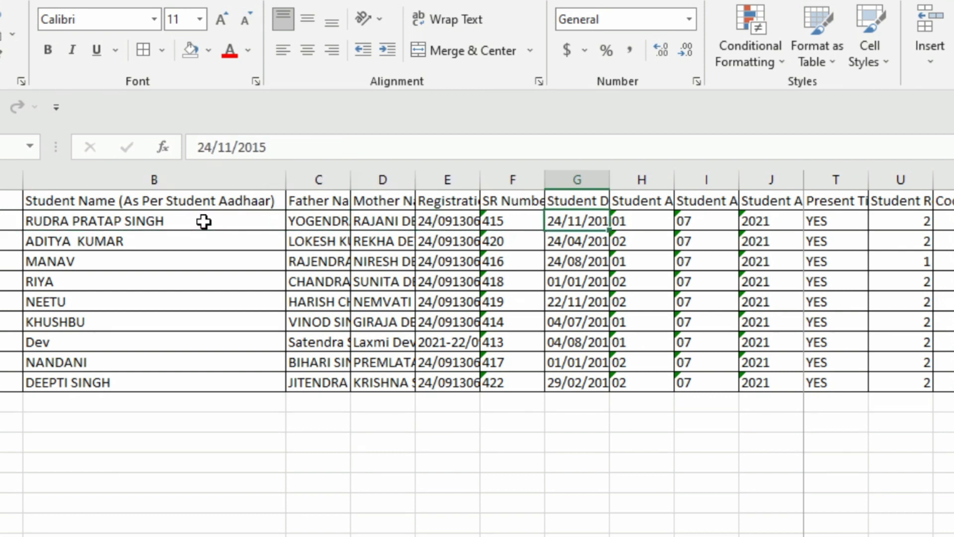
key("Right")
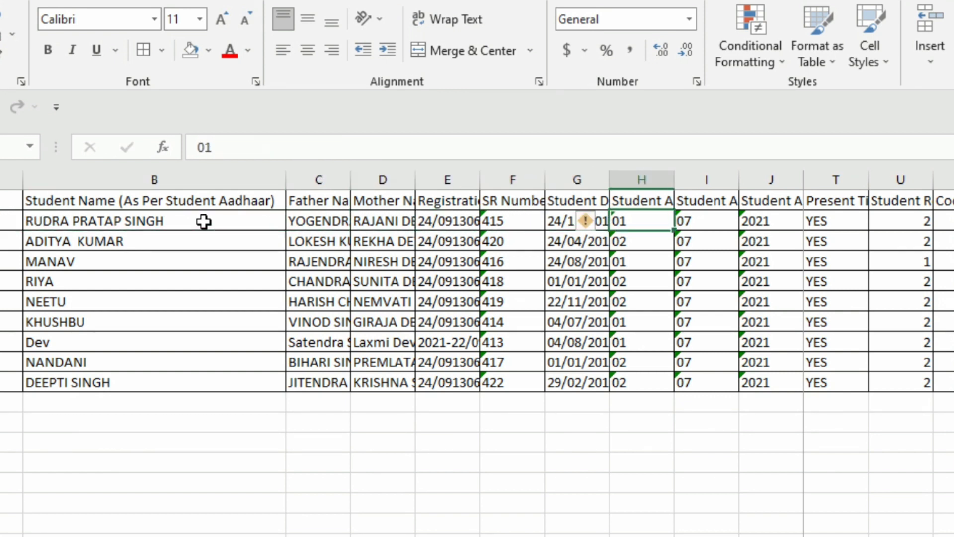
key("Right")
key("Right")
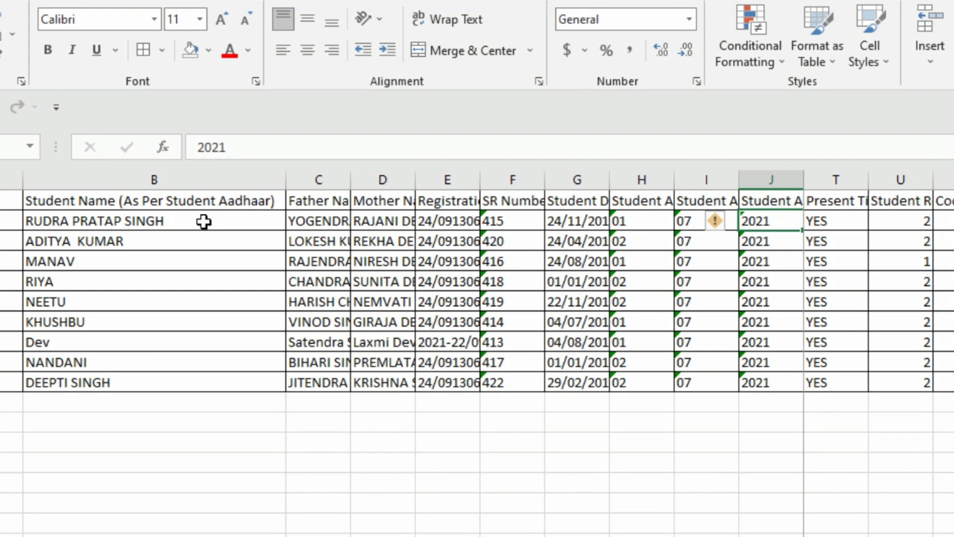
key("Right")
key("Left")
key("Left")
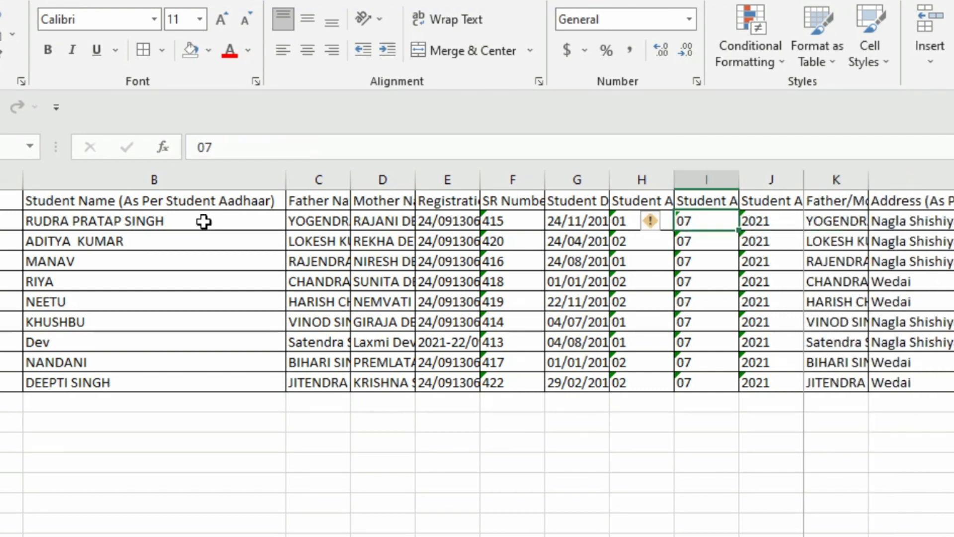
key("Left")
key("Right")
key("Right")
key("Right")
key("Right")
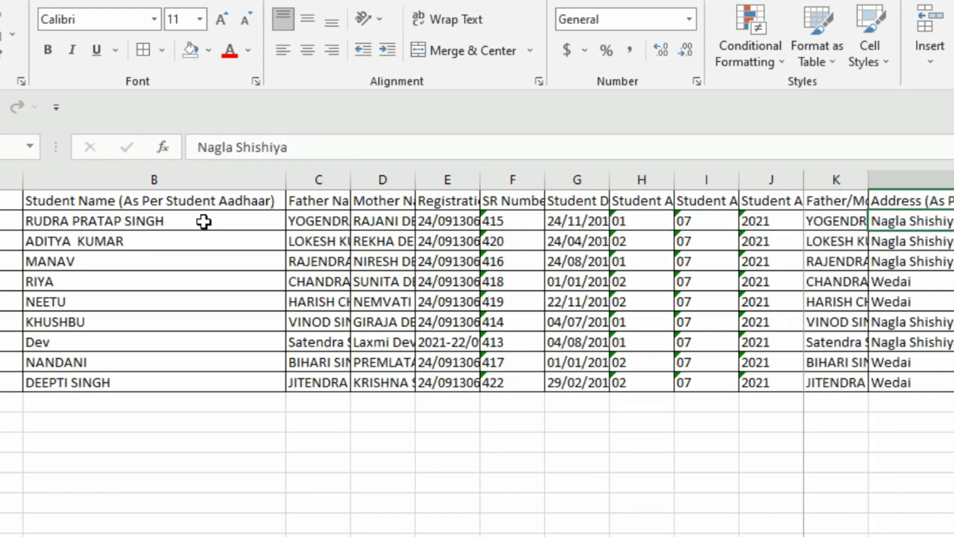
- Review the pin code, bank IFSC code, account holder name, account number and mobile number columns for the first student
key("Right")
key("Right")
key("Right")
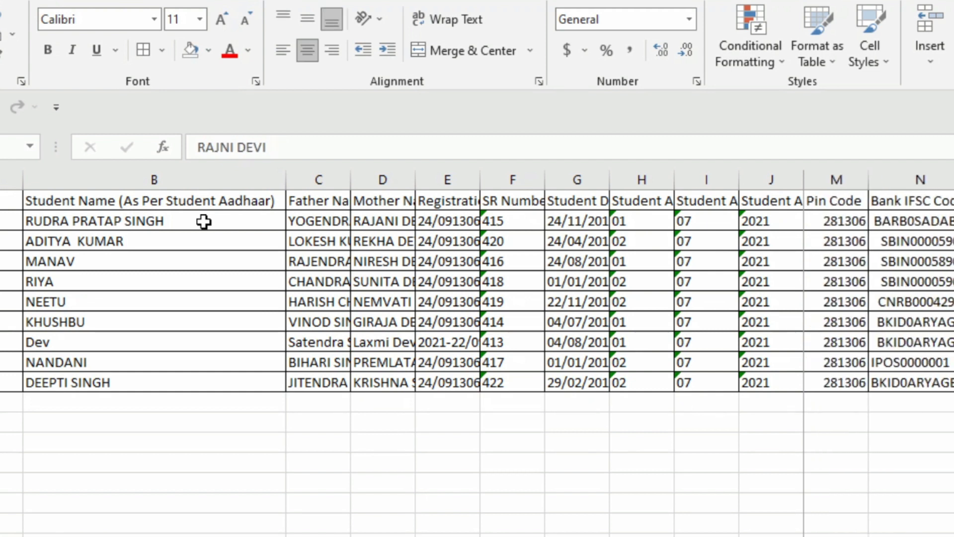
key("Right")
key("Up")
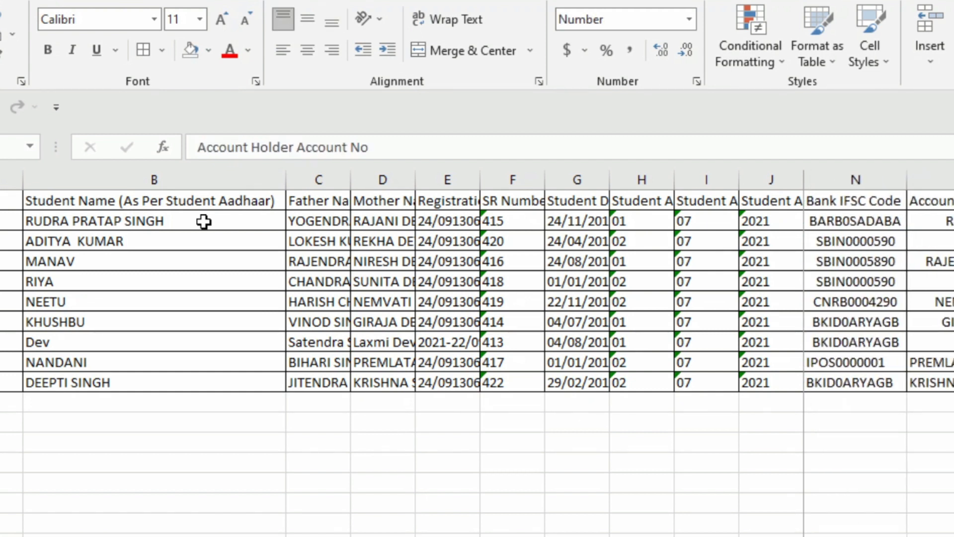
key("Down")
key("Left")
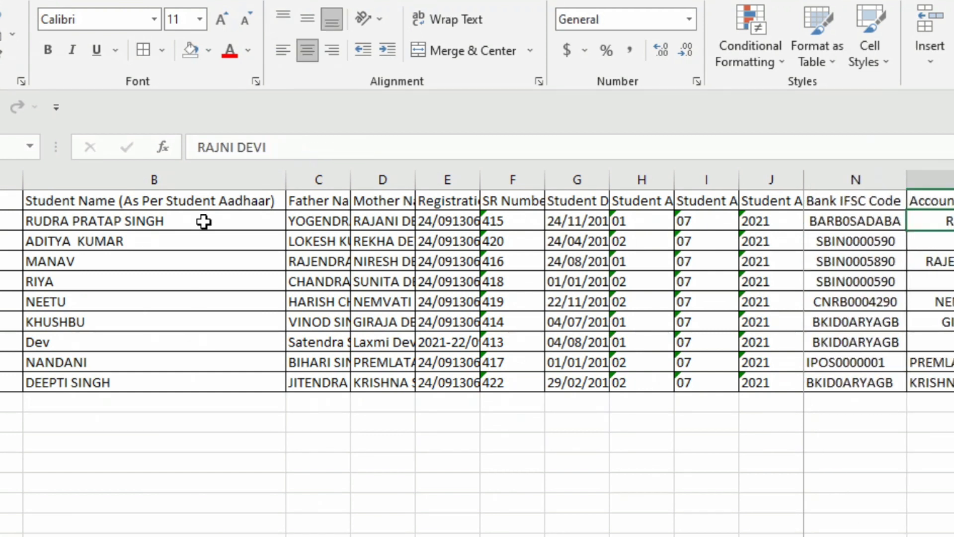
key("Left")
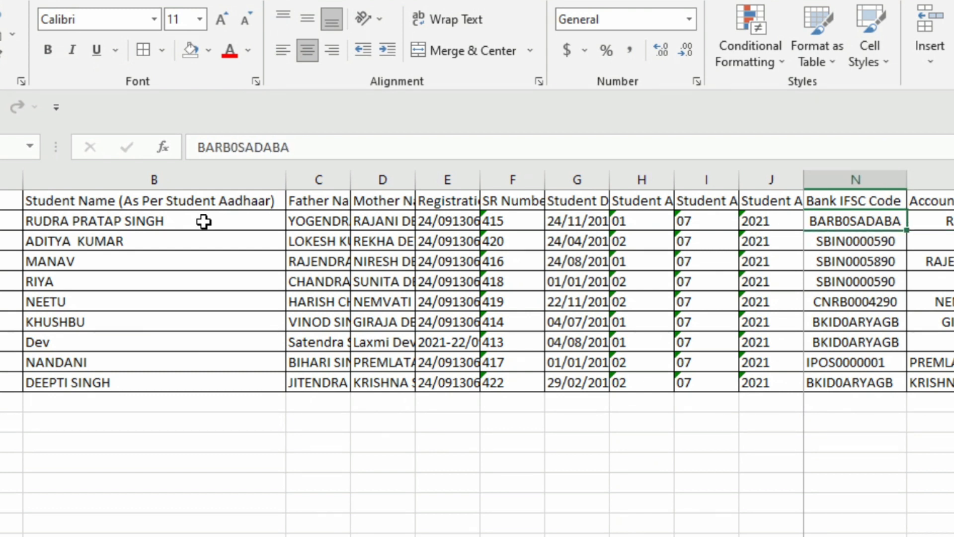
key("Up")
key("Right")
key("Right")
key("Right")
- Review the Same Family Member, Aadhaar availability, present student availability and Student Relation with Account Holder columns
key("Right")
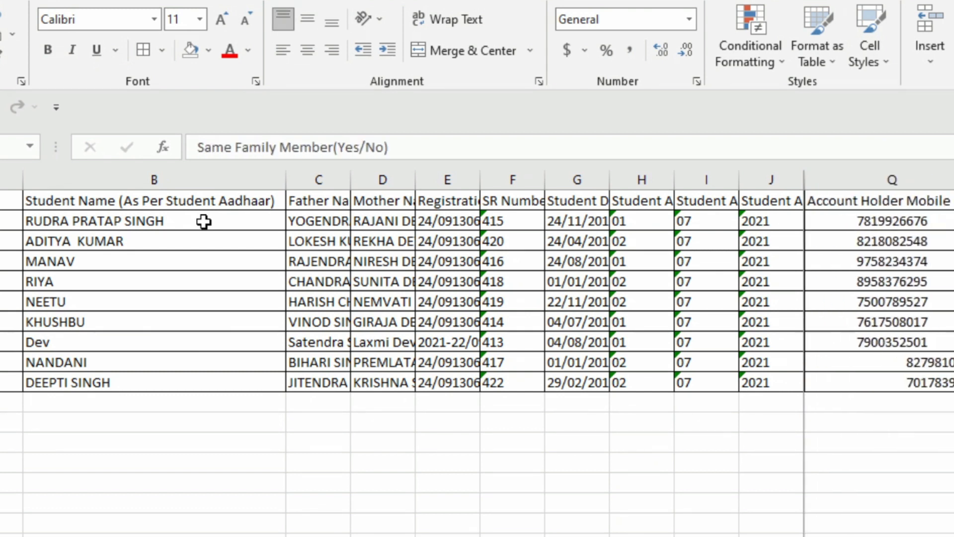
key("Down")
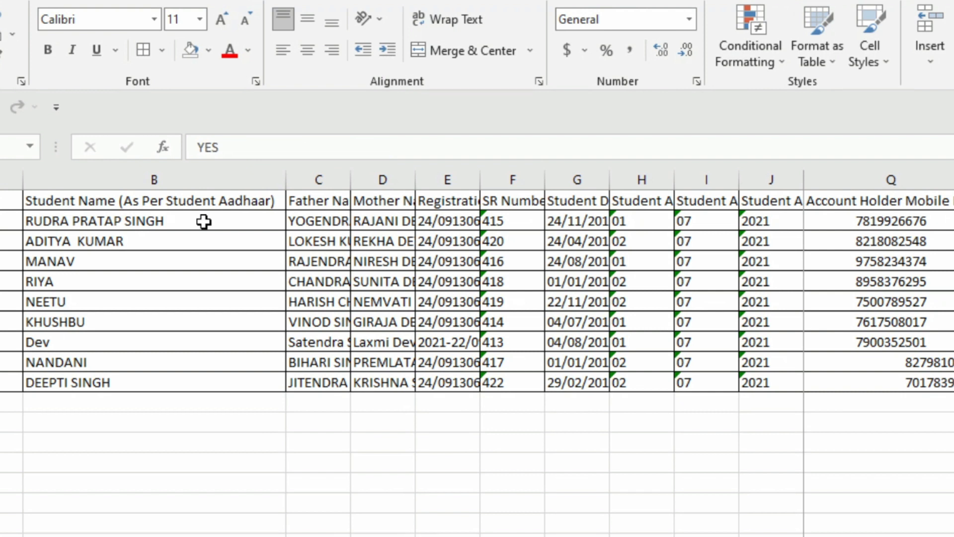
key("Right")
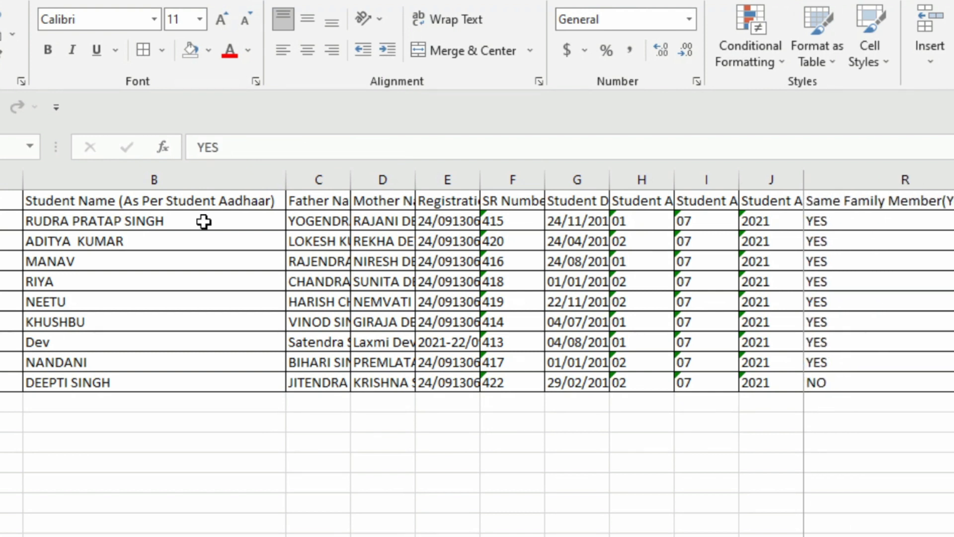
key("Up")
key("Down")
key("Up")
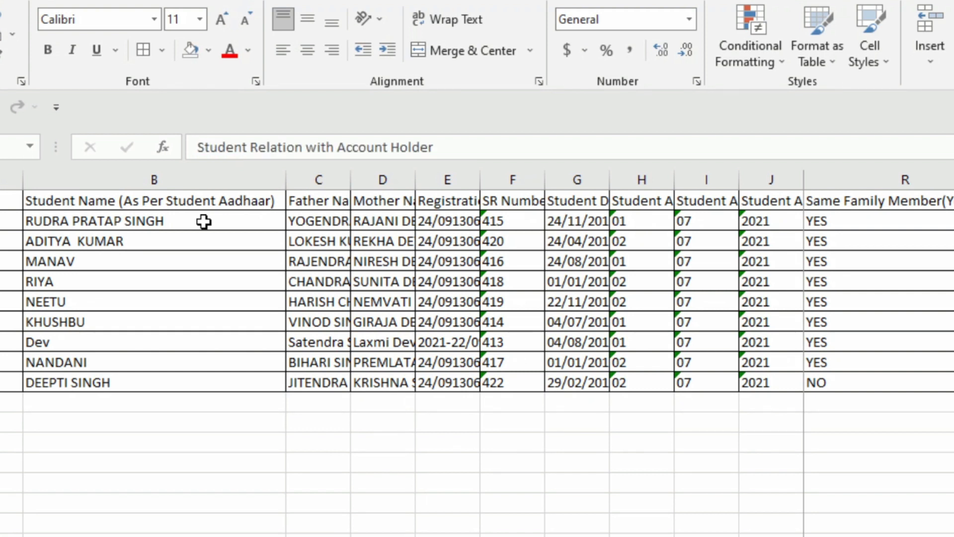
key("Down")
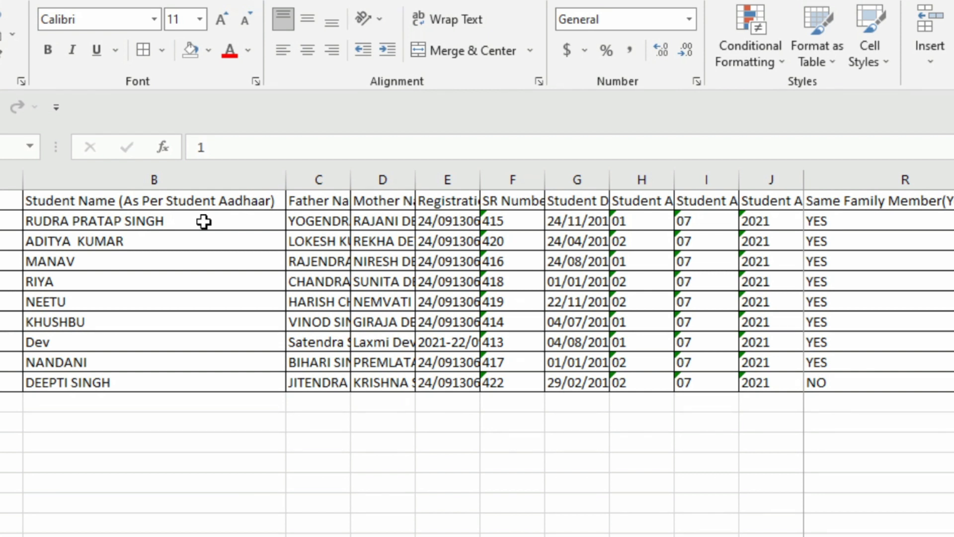
- Check the Cooking Cost In (Rupees), Rice In (Kg) and Wheat In (Kg) column headings and entries
key("Right")
key("Down")
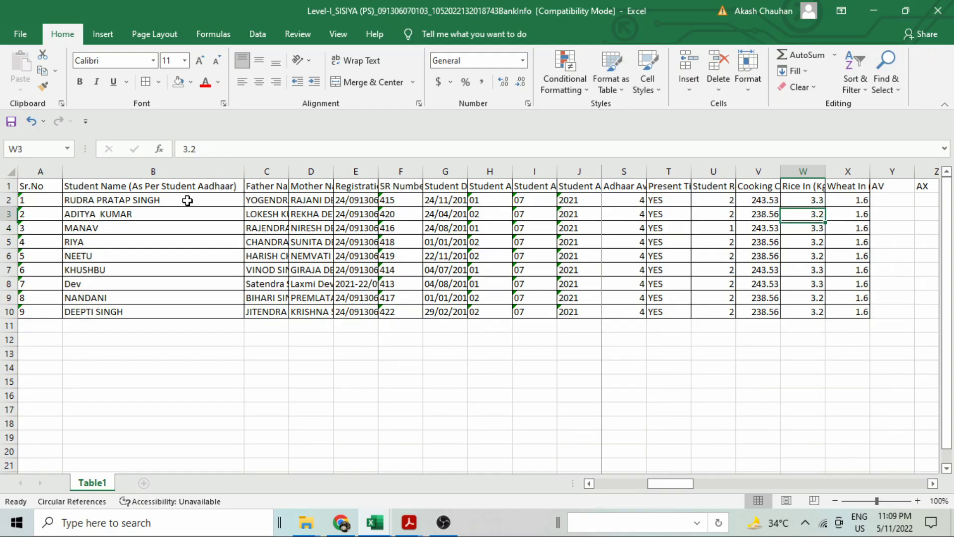
key("Up")
key("Up")
key("Left")
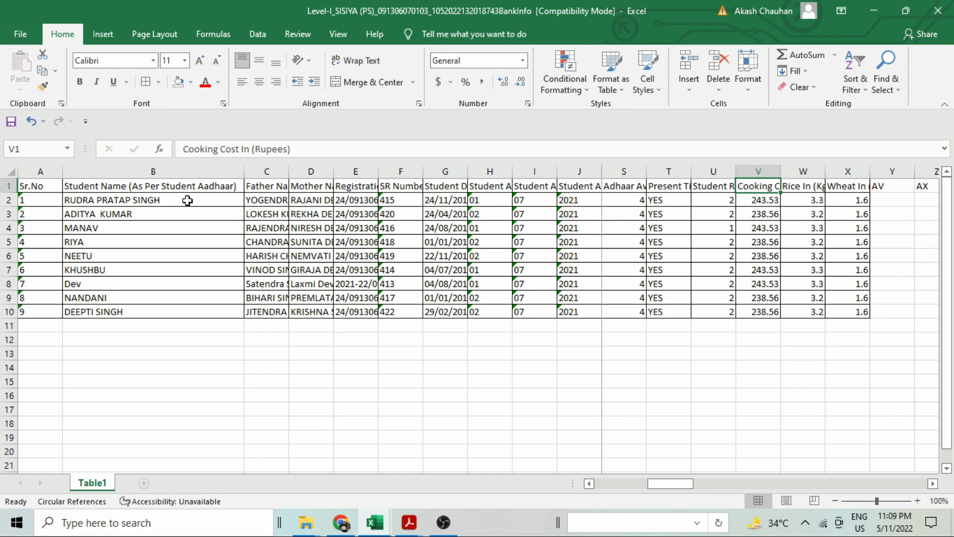
key("Right")
key("Right")
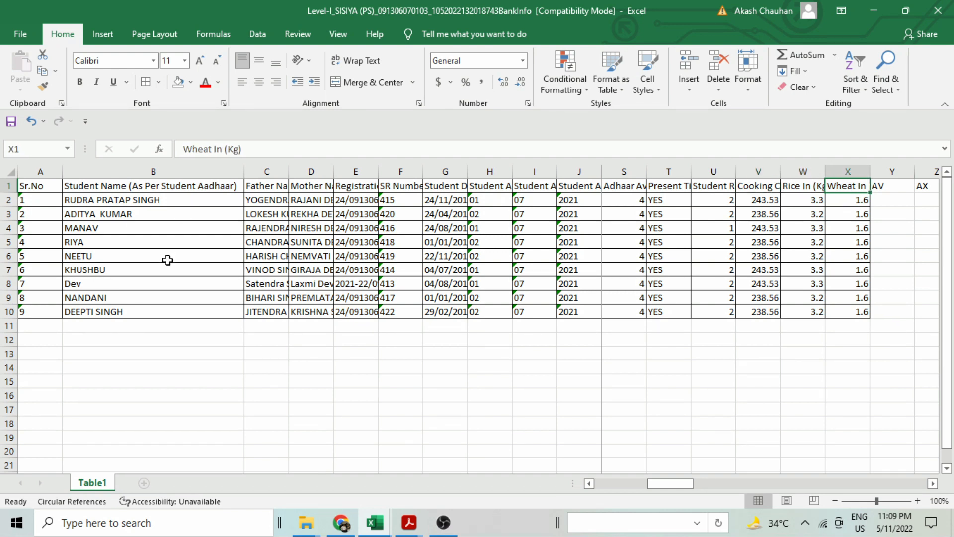
- Switch to चतुर्थ चरण.pdf in Acrobat Reader and look up the cost, wheat and rice rates for July 2021 admissions
left_click(415, 531)
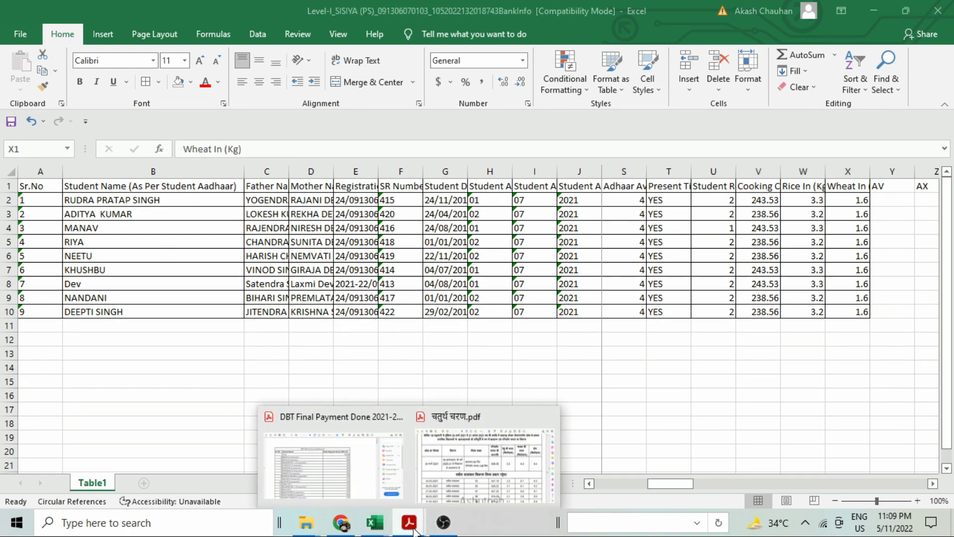
left_click(454, 478)
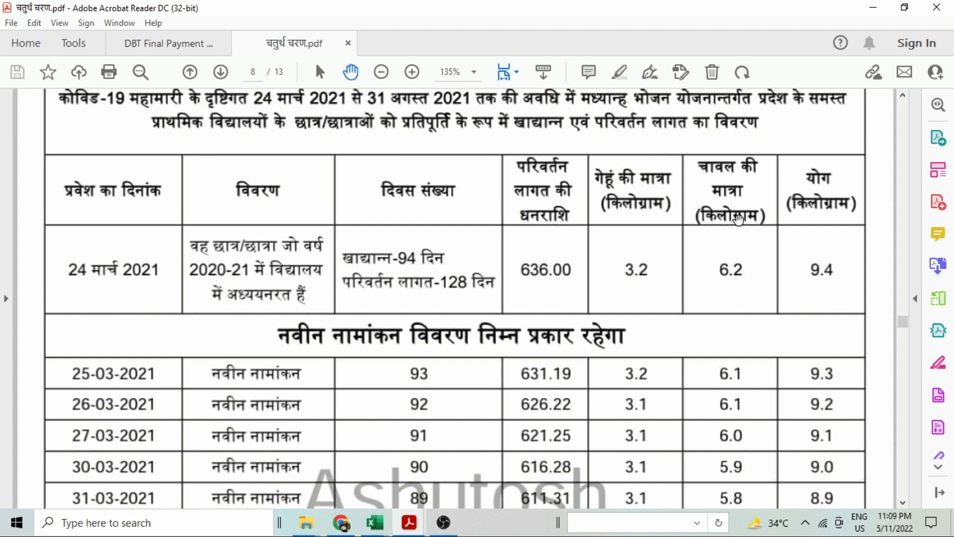
scroll(708, 280, "down", 10)
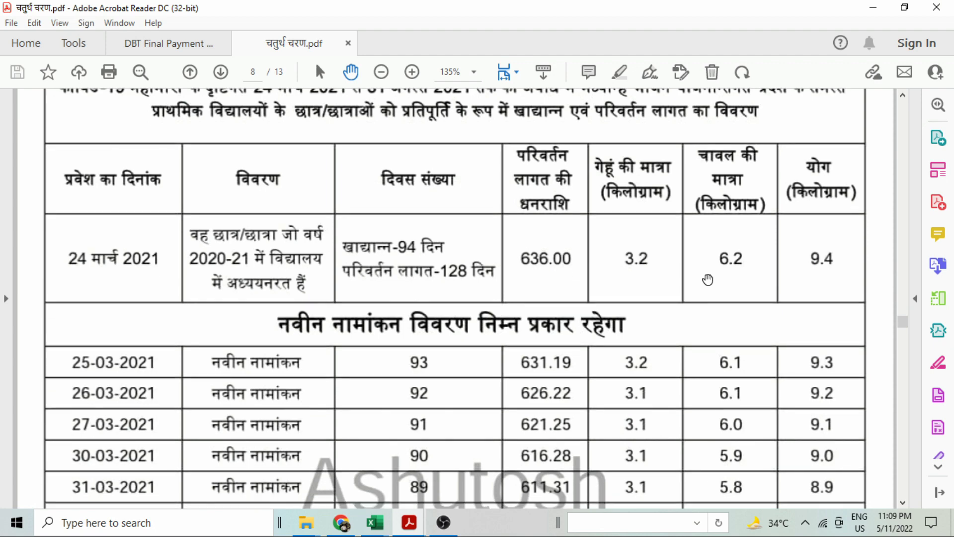
scroll(707, 280, "down", 20)
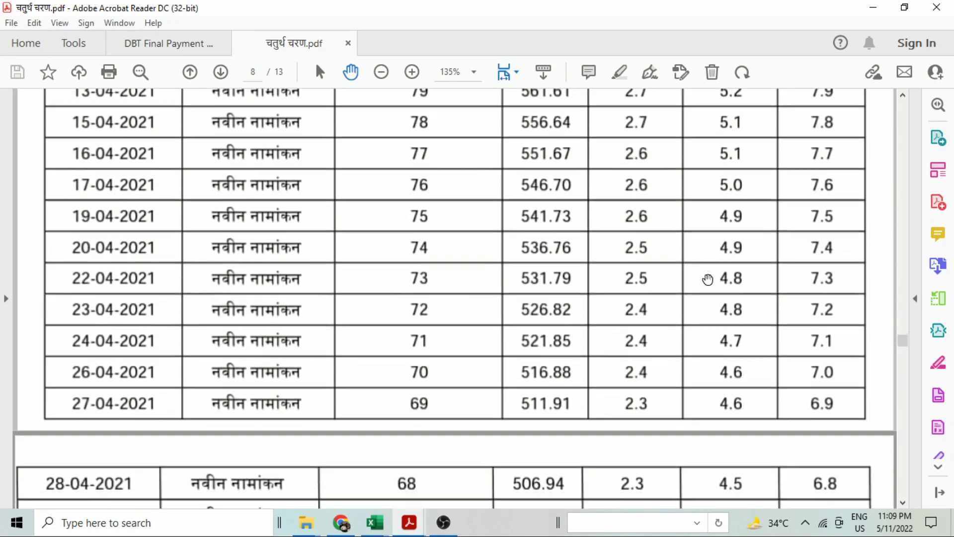
scroll(707, 280, "down", 1)
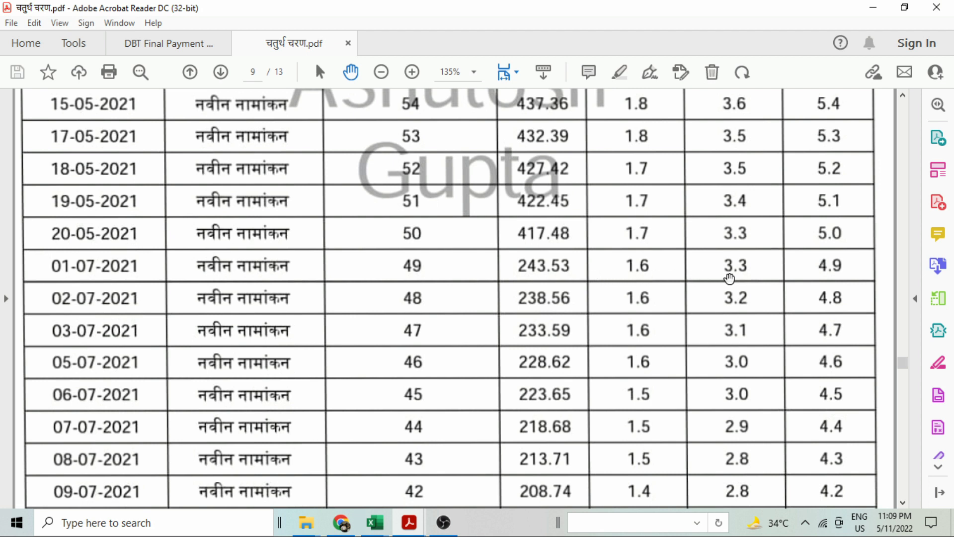
- Back in the Excel sheet, check the first student's cooking cost, rice and wheat entries, then the other students' cooking costs
left_click(725, 231)
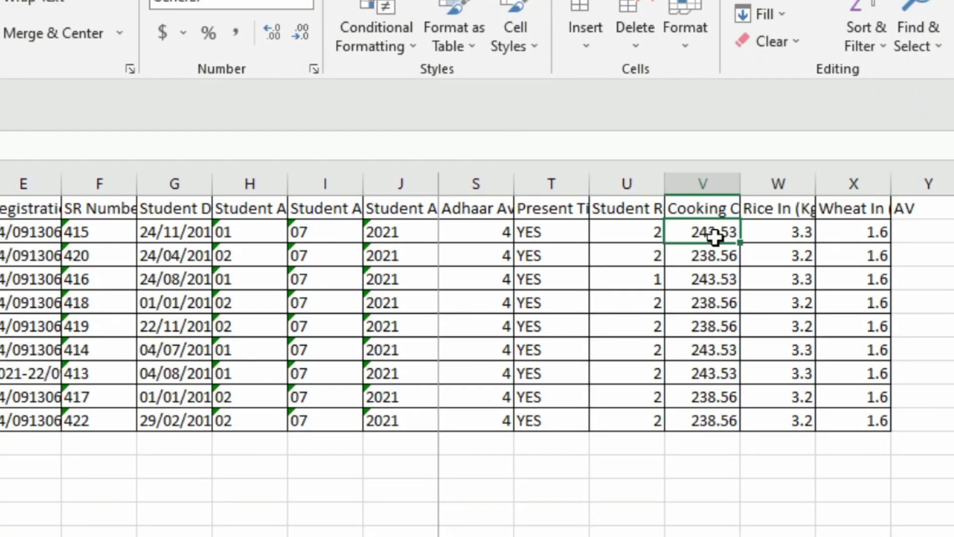
left_click(797, 224)
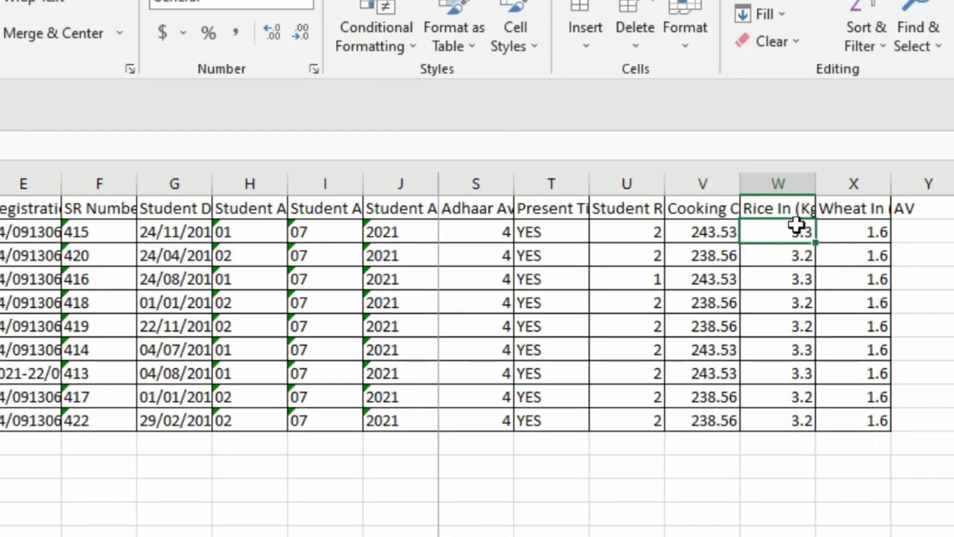
left_click(852, 234)
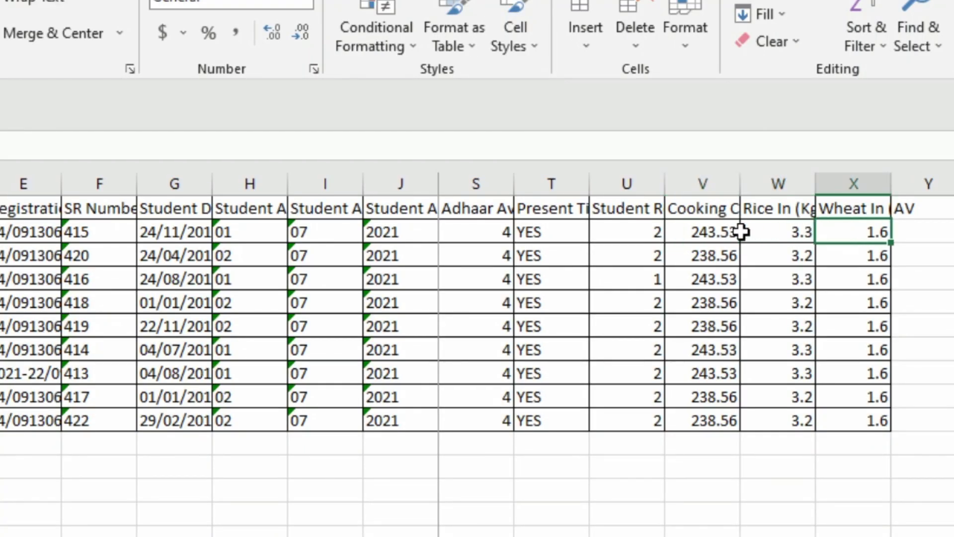
left_click(705, 231)
key("Down")
key("Down")
key("Down")
key("Down")
key("Down")
key("Down")
key("Down")
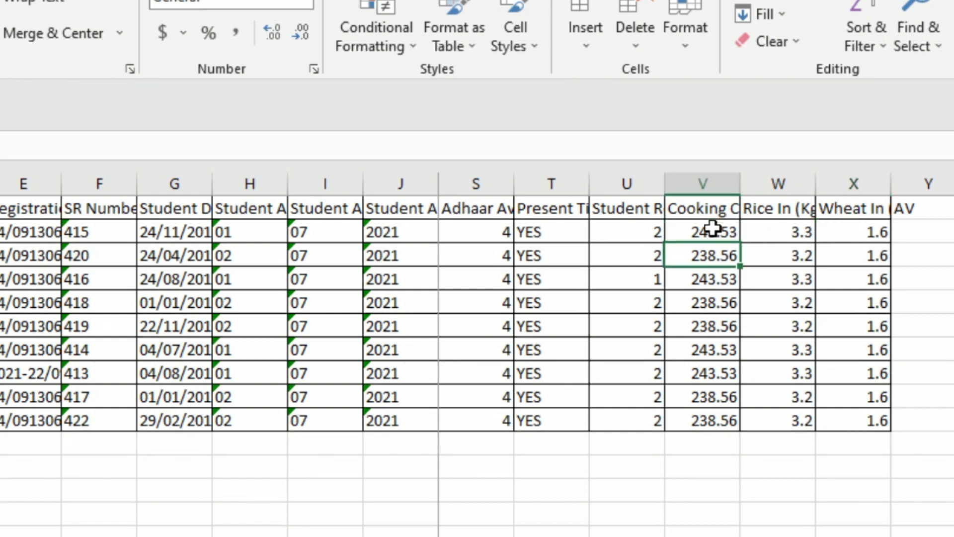
key("Down")
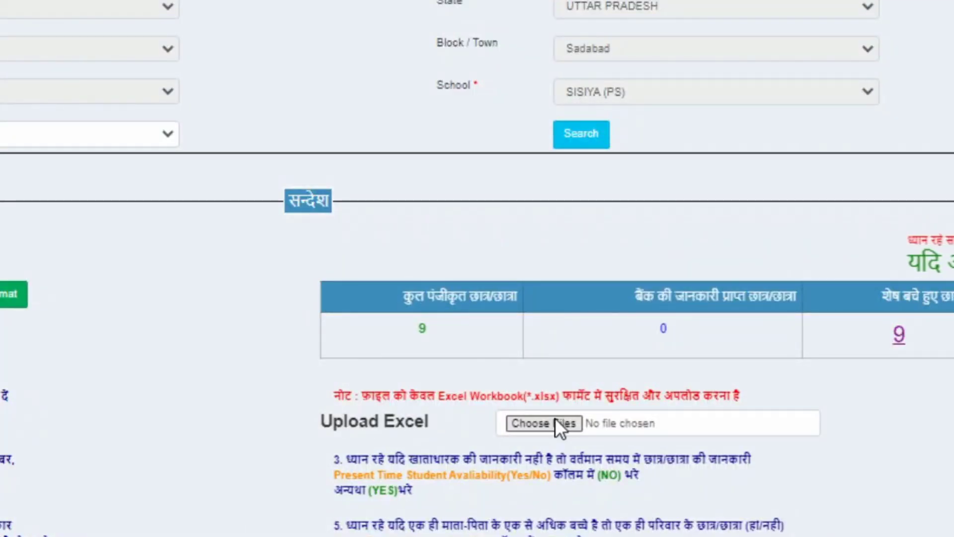
- Choose the Level-I_SISIYA (PS) BankInfo Excel workbook from the desktop as the file to upload
left_click(556, 421)
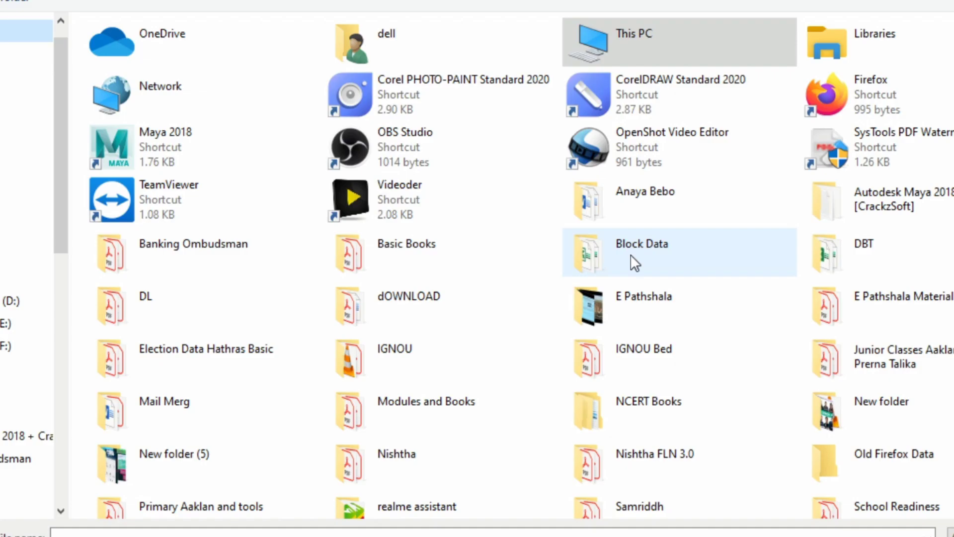
scroll(521, 266, "down", 4)
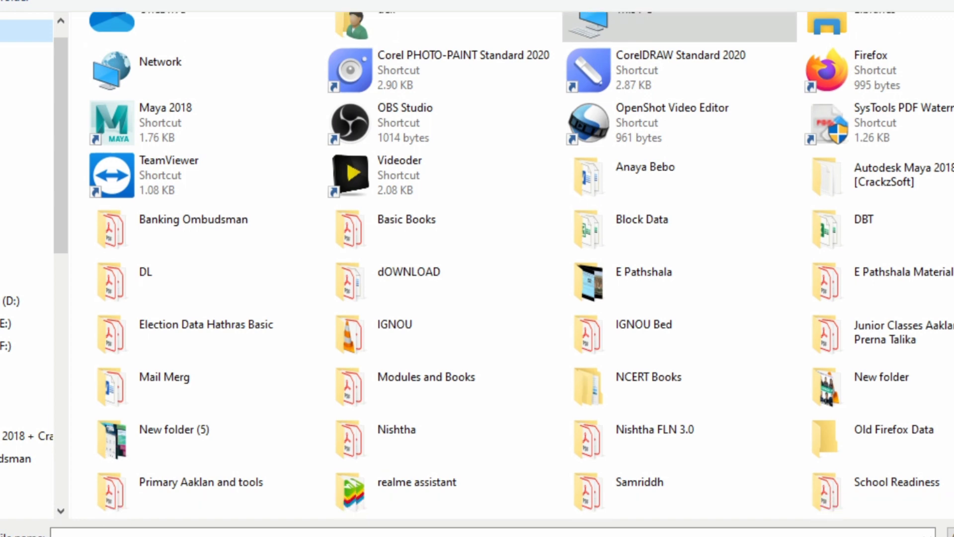
scroll(521, 265, "down", 8)
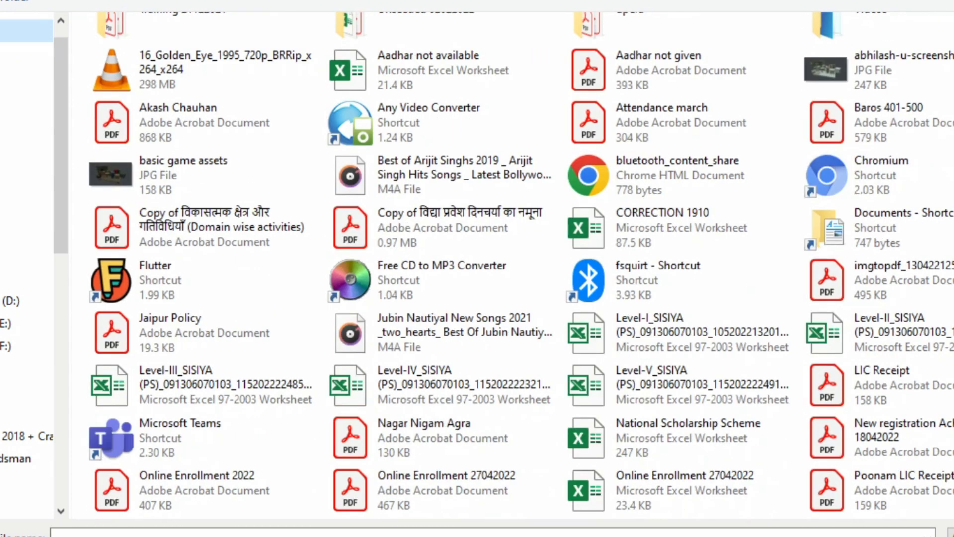
double_click(690, 324)
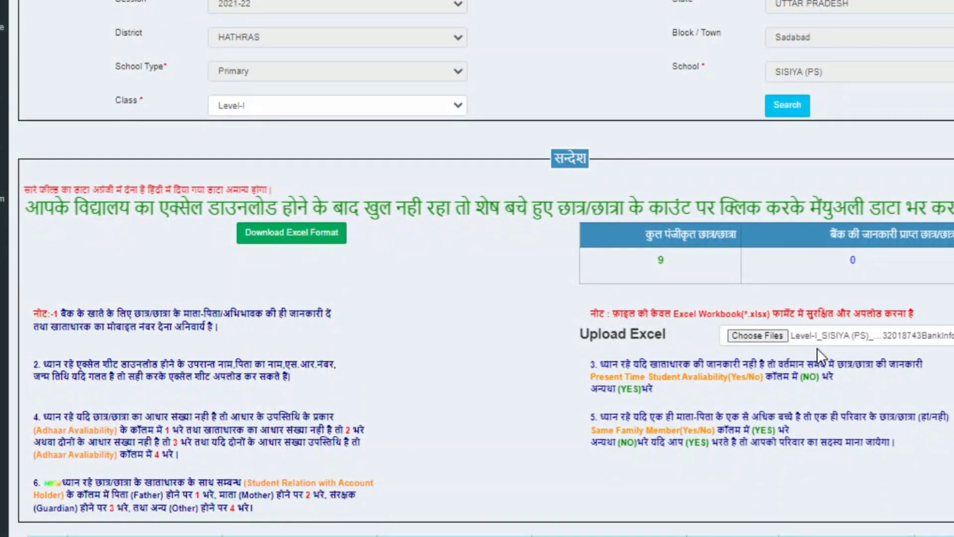
- Check the uploaded Level-I student and bank rows, then accept the declaration and finalize the data
scroll(477, 268, "down", 8)
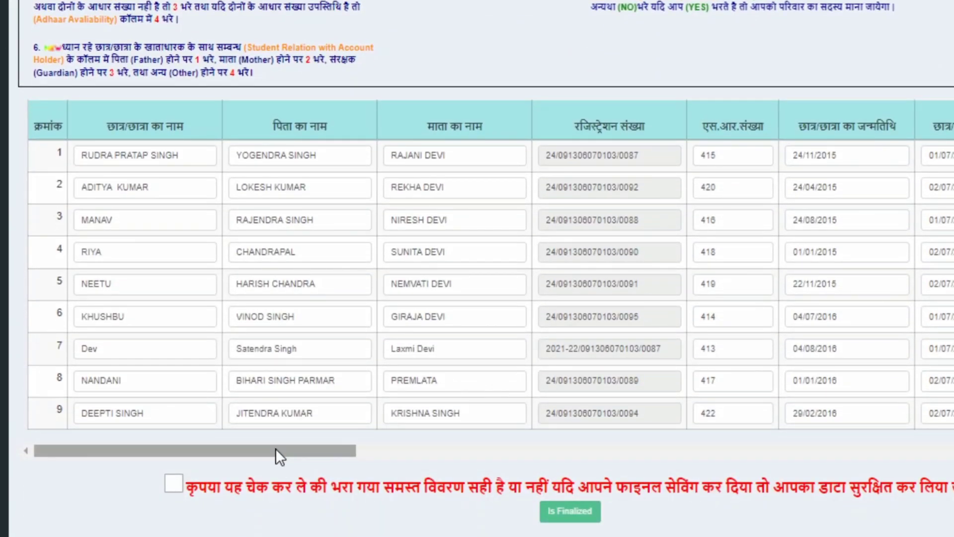
left_click_drag(275, 448, 672, 446)
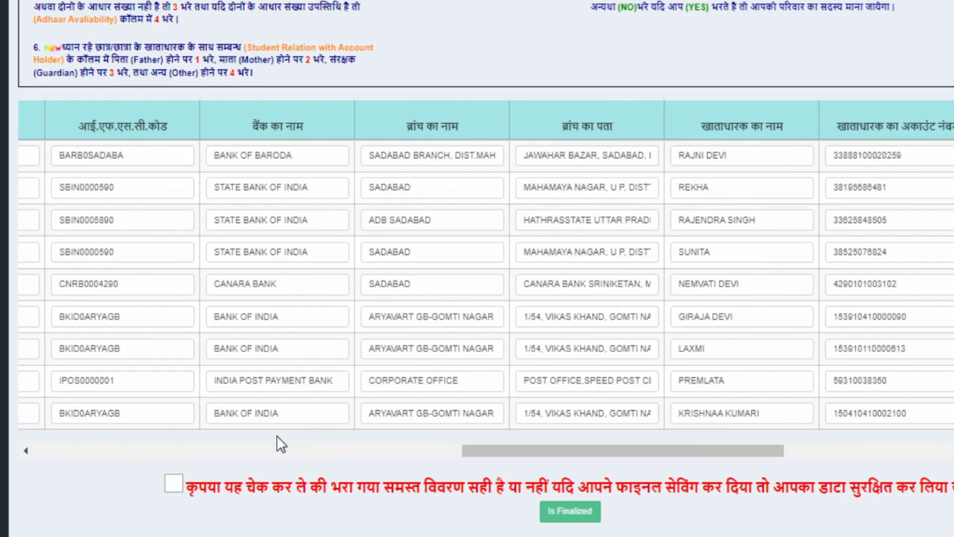
left_click(174, 483)
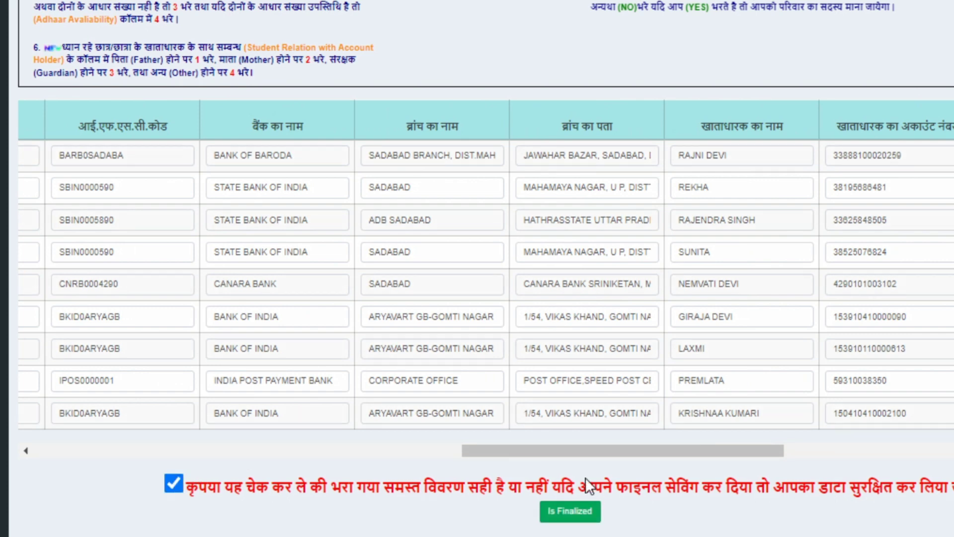
left_click(569, 511)
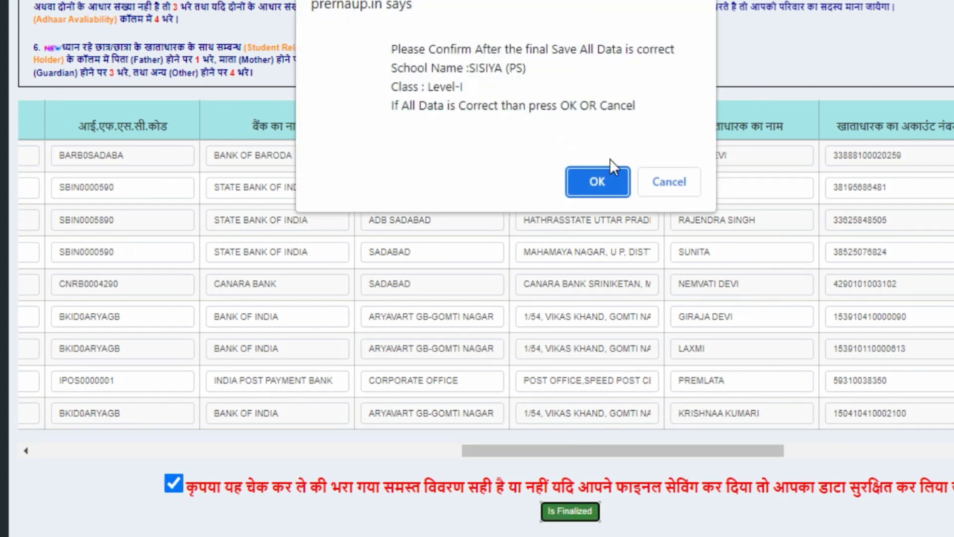
left_click(600, 178)
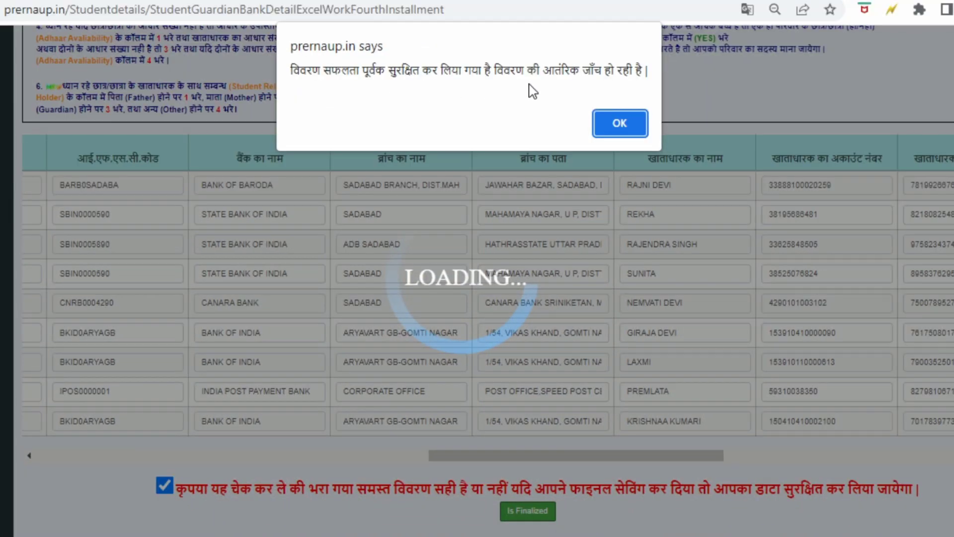
left_click(627, 120)
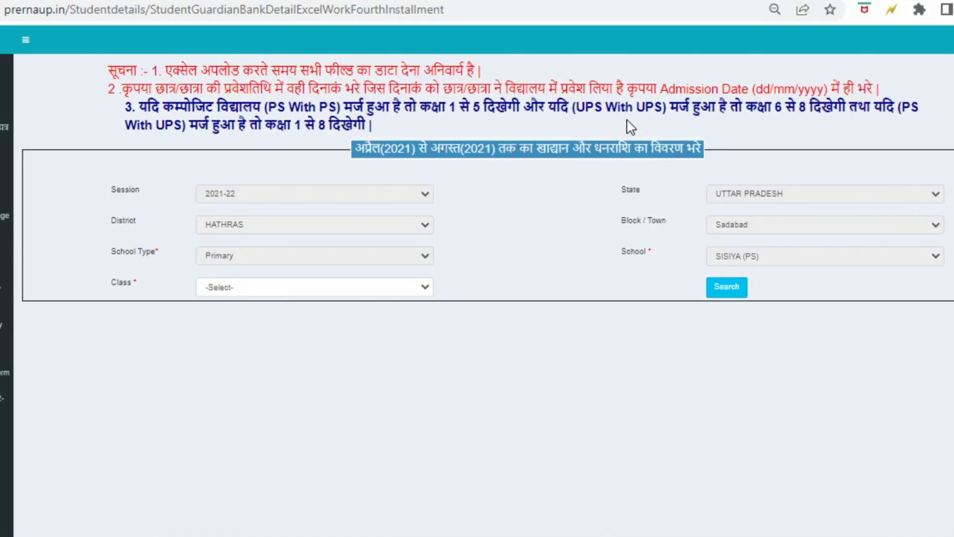
- Search for Level-I again and check its counts of registered students and students with bank information
left_click(328, 292)
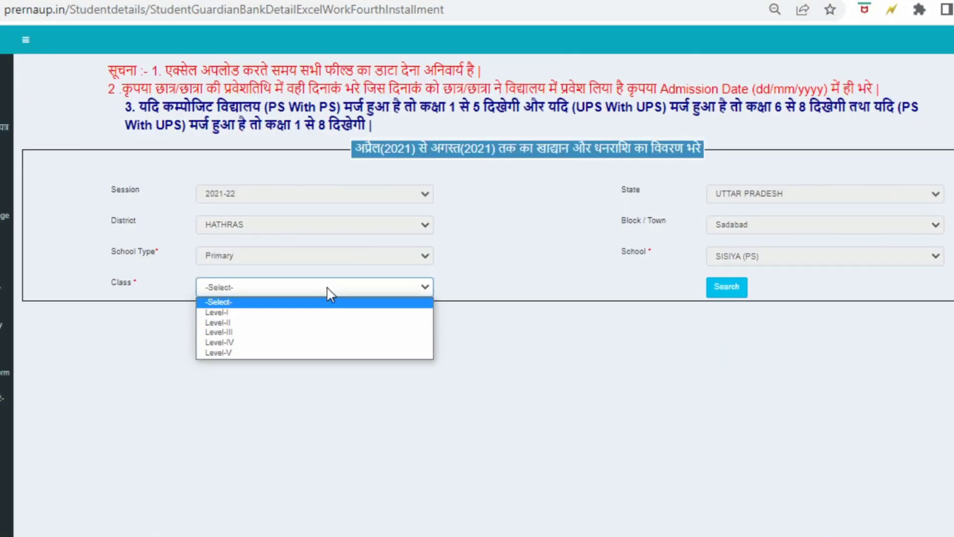
left_click(297, 314)
left_click(720, 282)
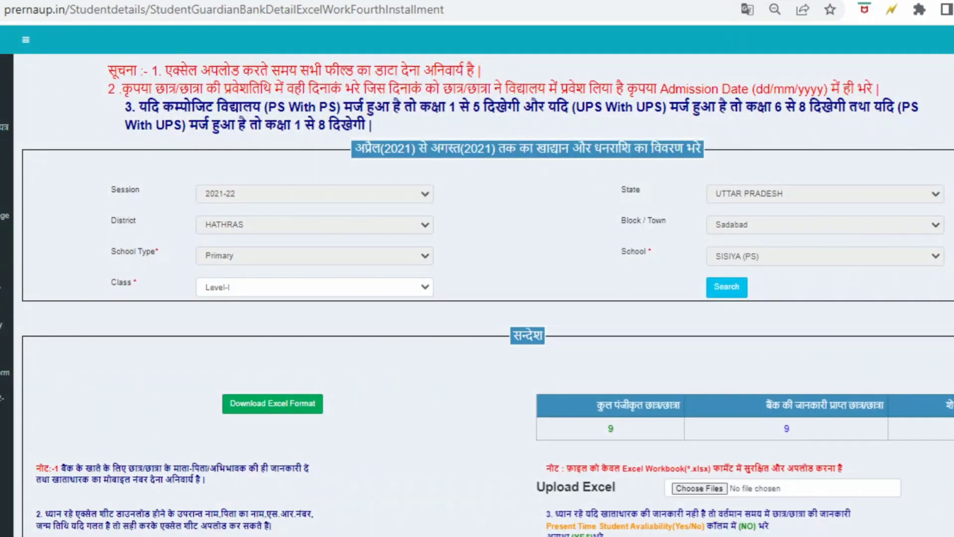
scroll(477, 279, "down", 3)
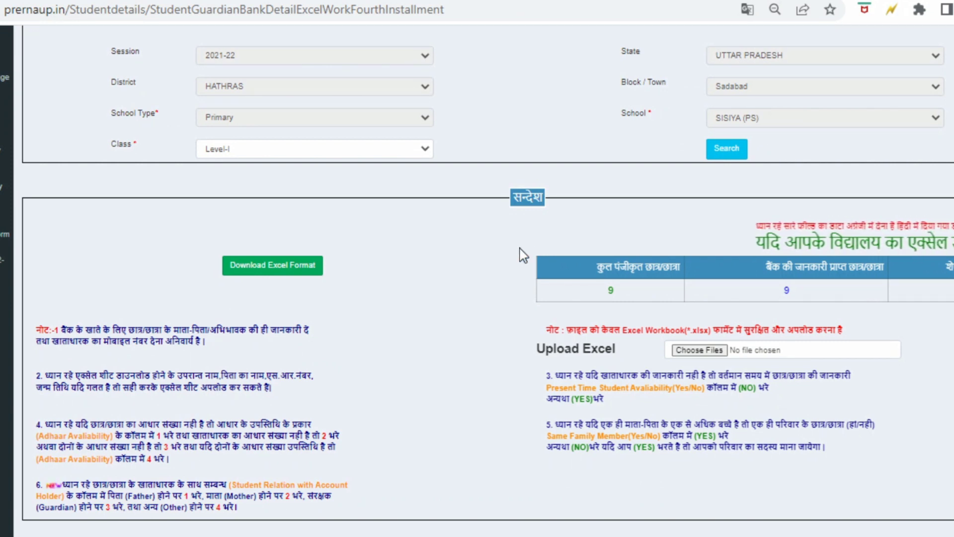
- Switch to चतुर्थ चरण.pdf in Acrobat Reader and look up the upper primary cooking cost, wheat and rice rates
left_click(343, 152)
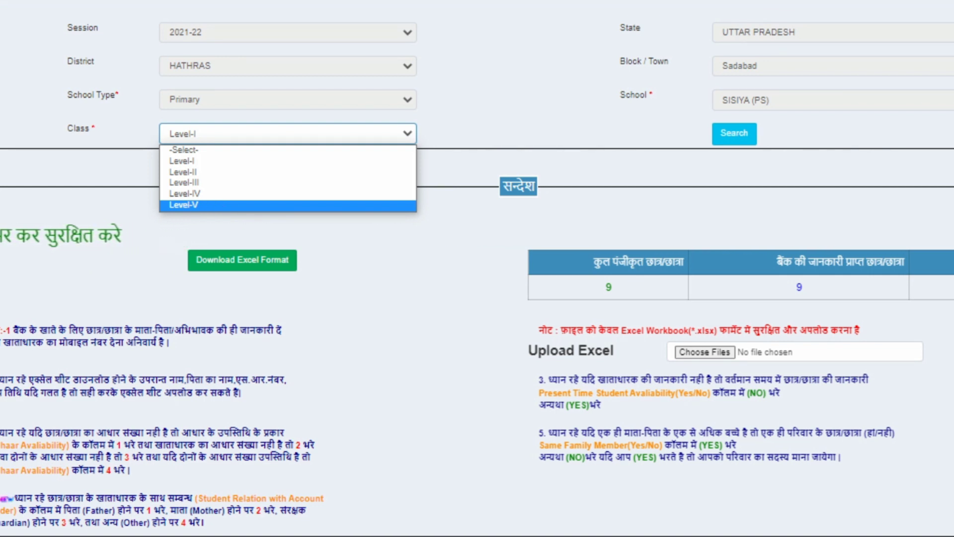
left_click(365, 536)
left_click(466, 532)
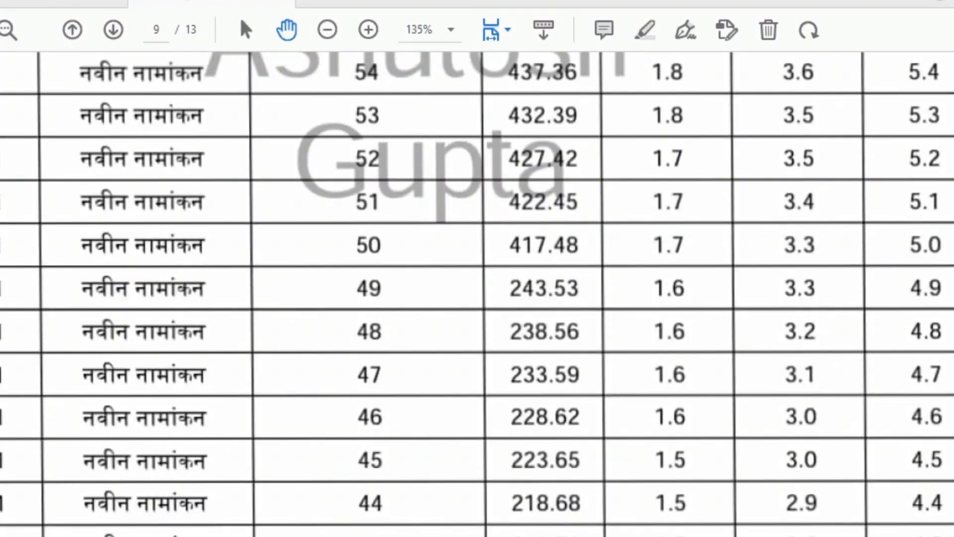
scroll(477, 293, "down", 10)
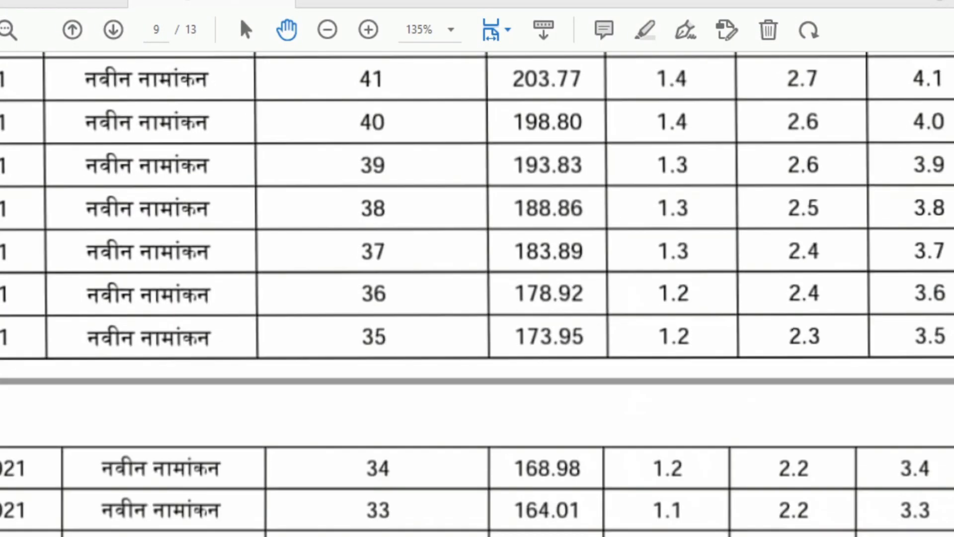
scroll(477, 293, "down", 15)
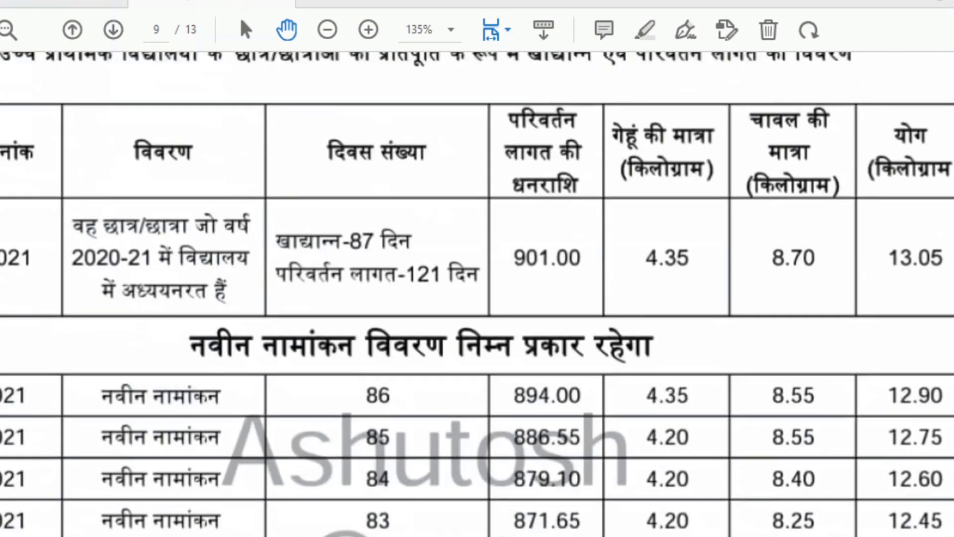
scroll(686, 323, "down", 2)
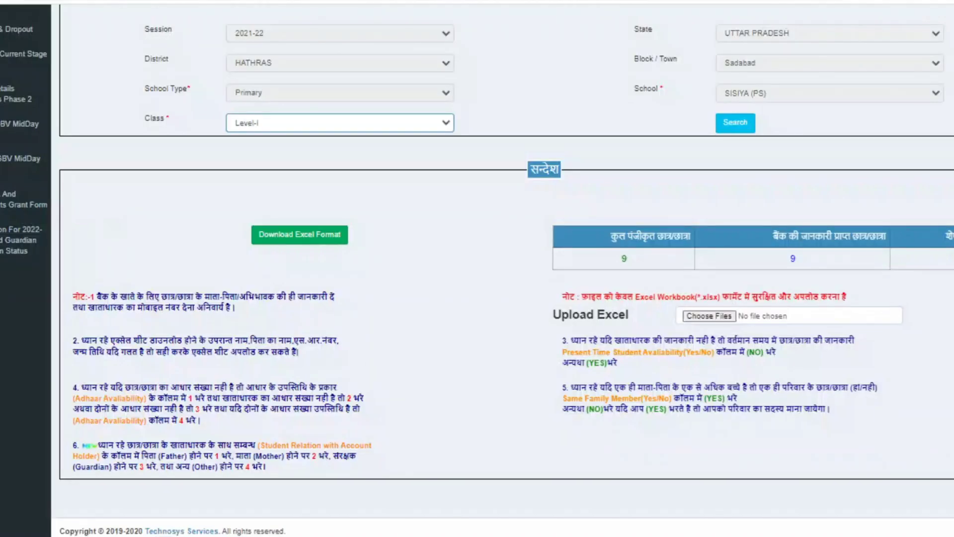
- Back on the Prerna portal, search for Level-IV and choose the Level-IV_SISIYA (PS) BankInfo Excel workbook for upload
left_click(442, 123)
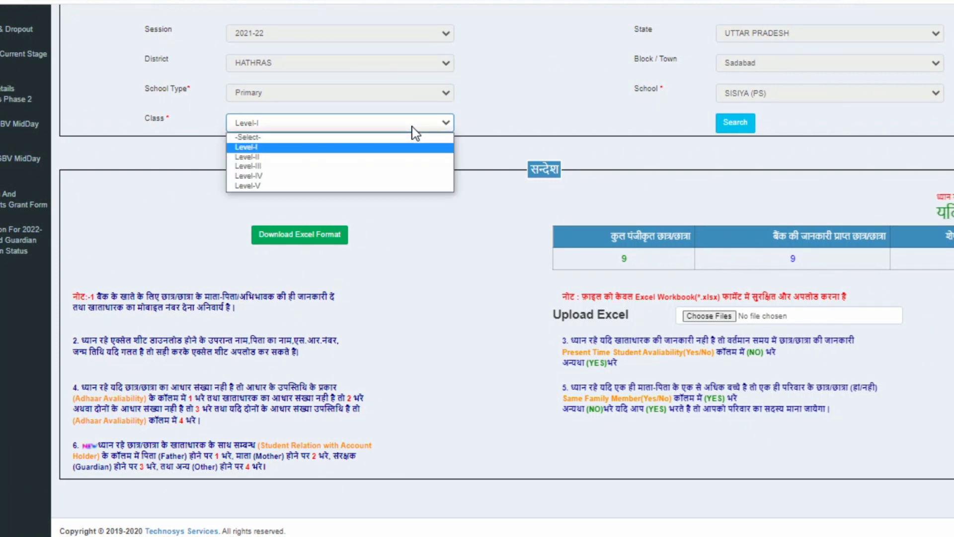
left_click(340, 176)
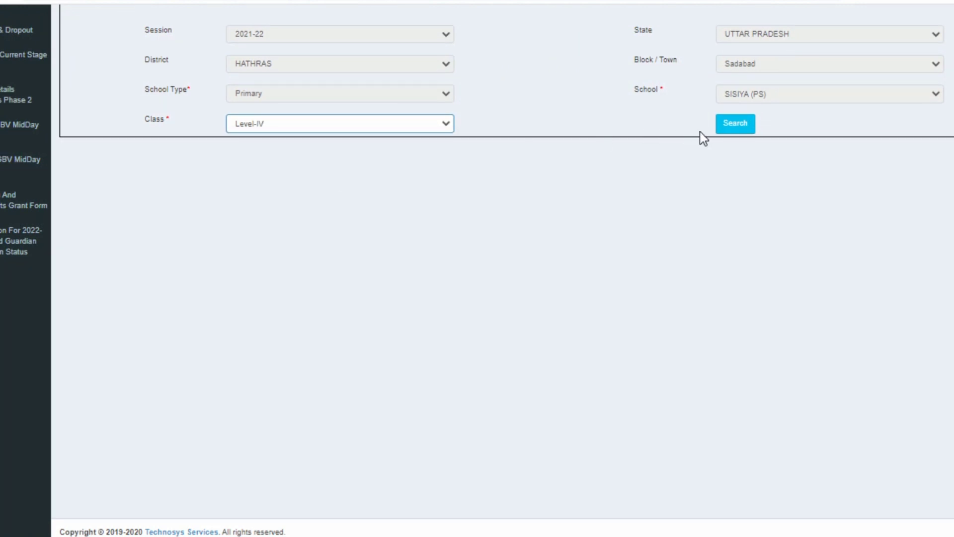
left_click(730, 125)
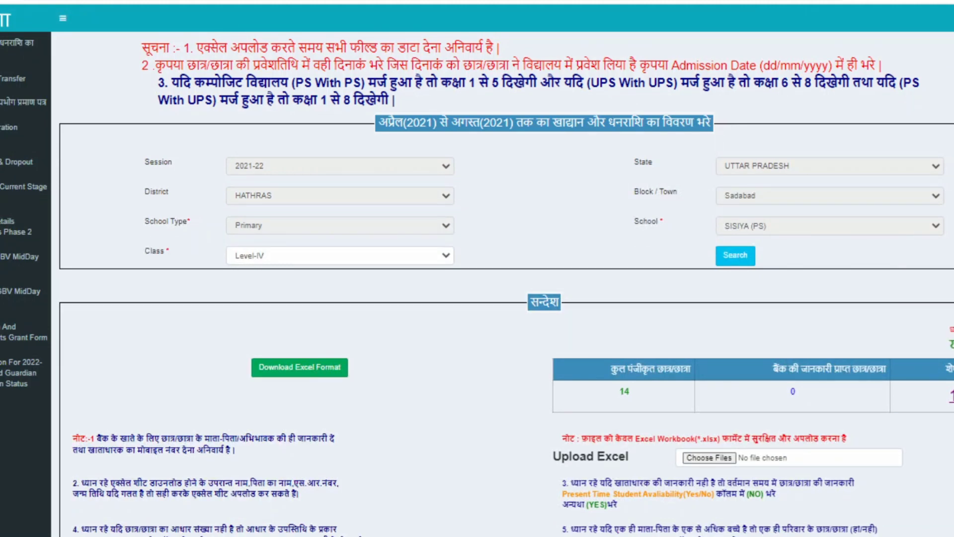
scroll(502, 279, "down", 3)
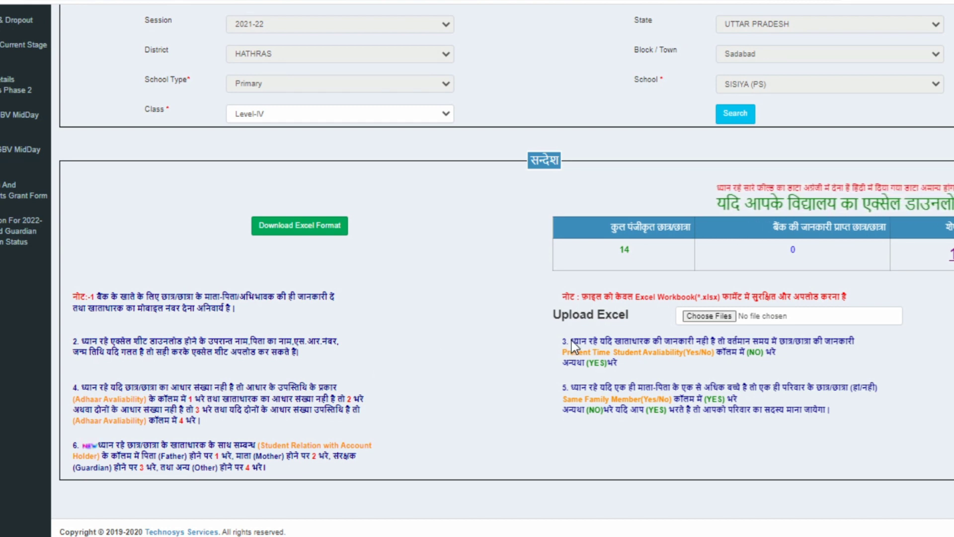
left_click(723, 314)
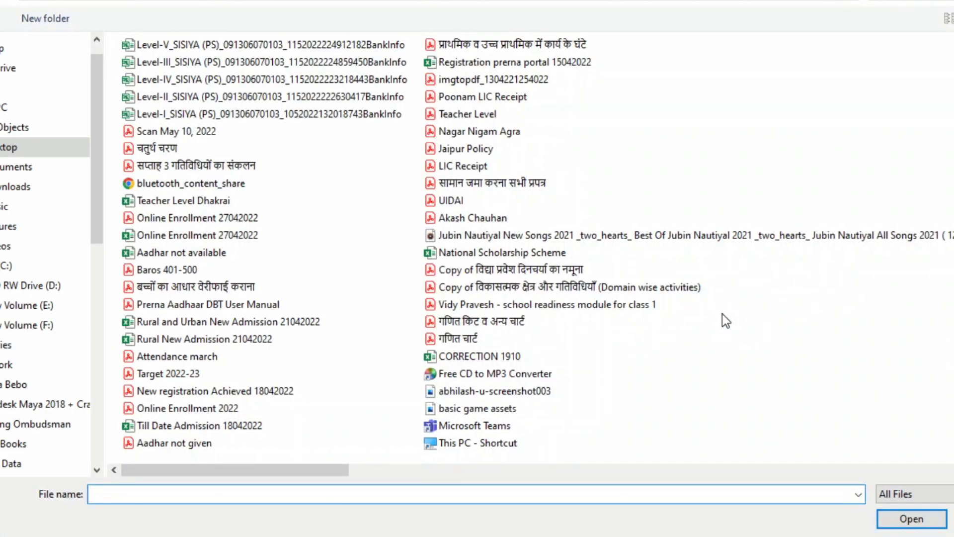
double_click(191, 85)
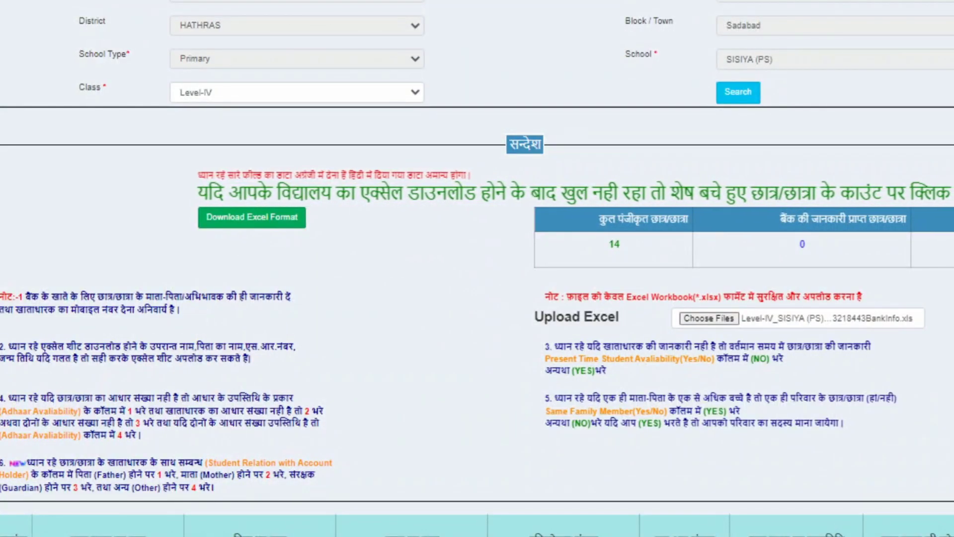
- Accept the declaration for the uploaded Level-IV rows, finalize the data and dismiss the duplicate data notice
scroll(477, 268, "down", 8)
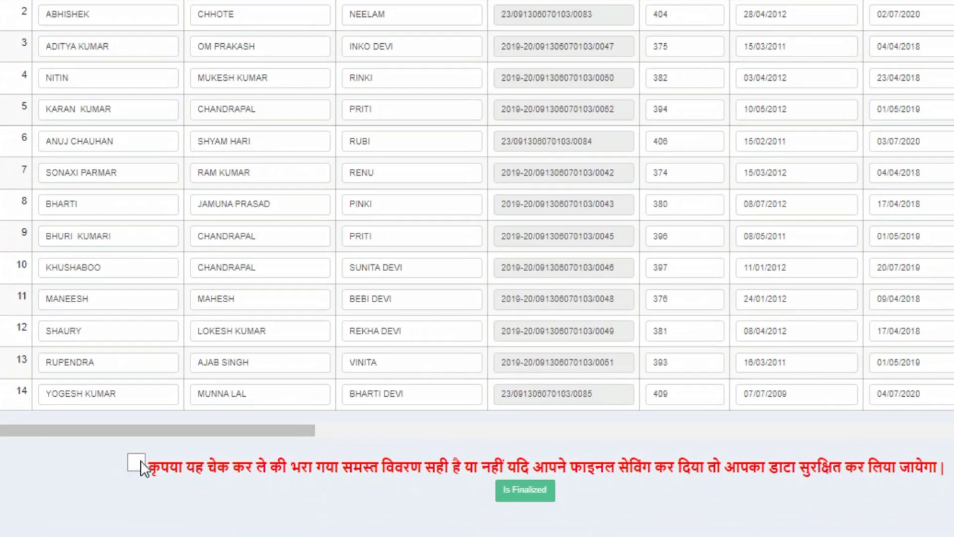
left_click(144, 462)
left_click(519, 491)
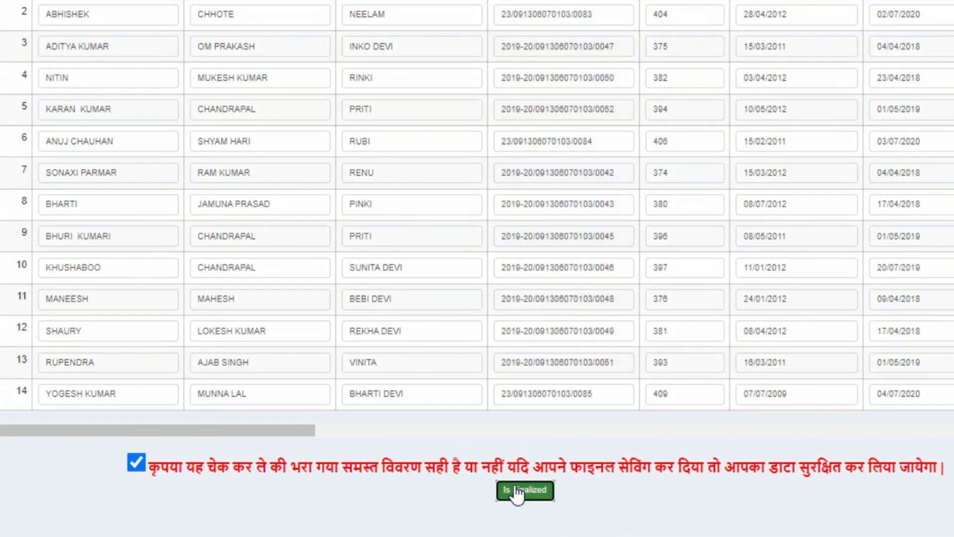
left_click(565, 167)
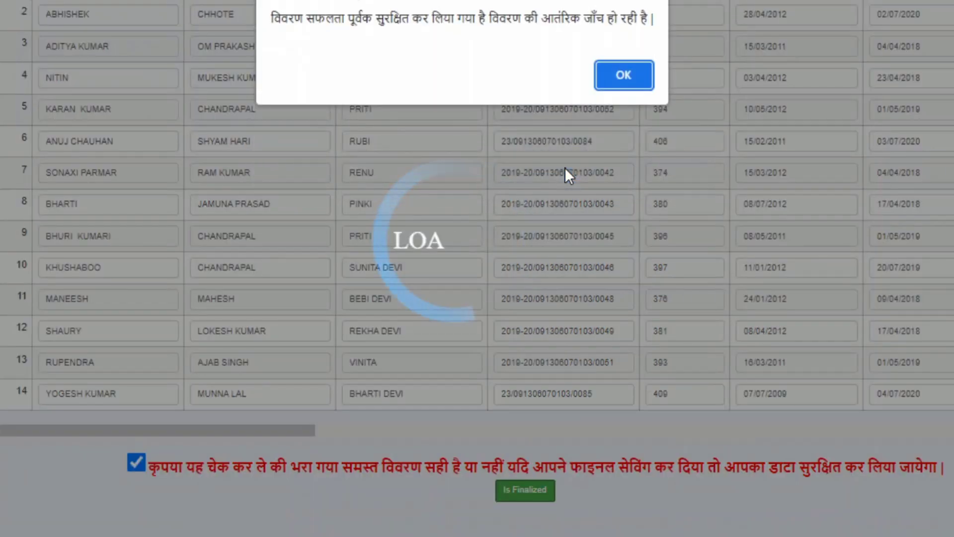
left_click(611, 72)
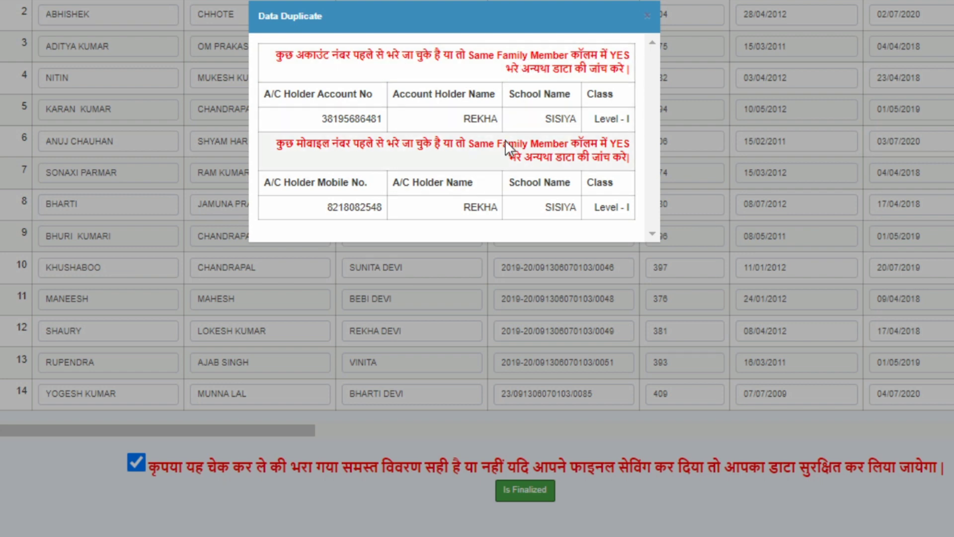
left_click(648, 18)
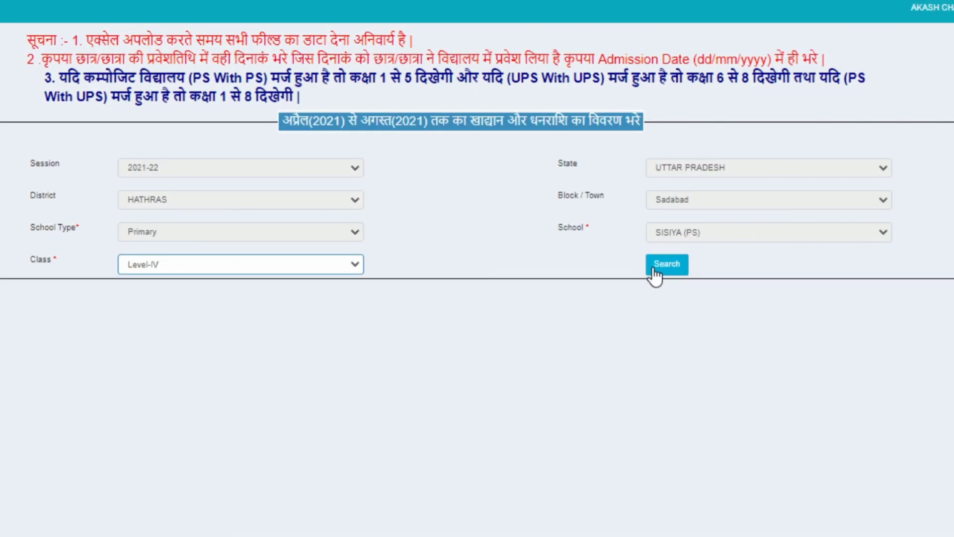
- Search for Level-IV again and open the remaining student's record for manual data entry
left_click(725, 242)
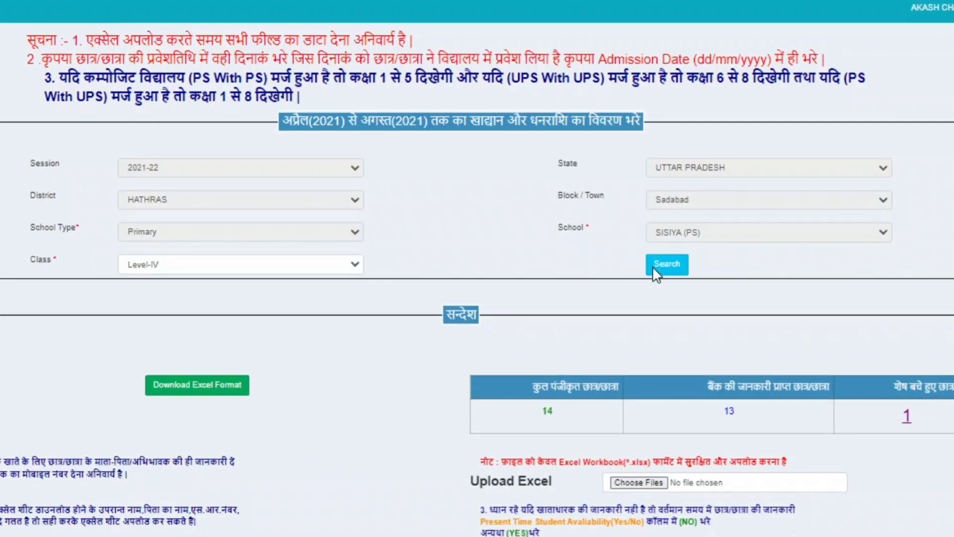
scroll(477, 268, "down", 3)
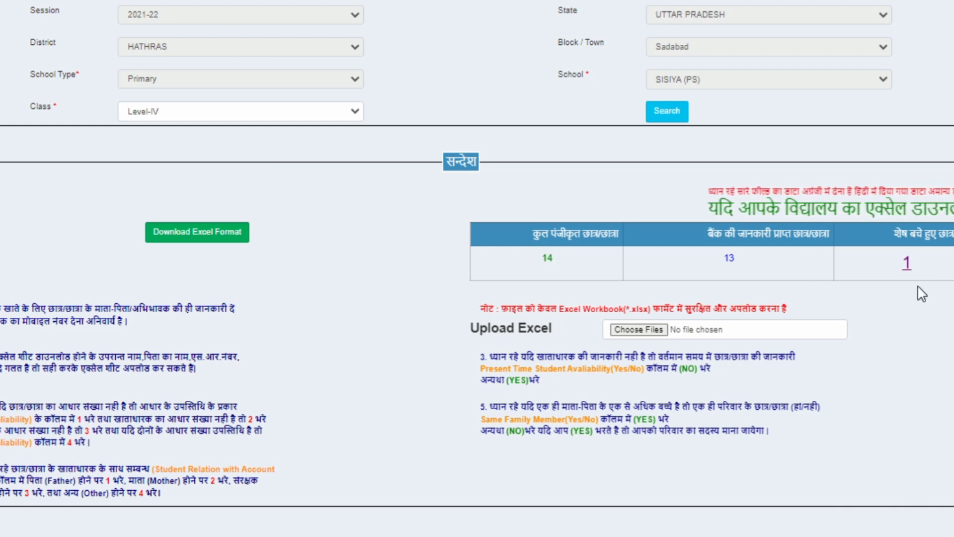
left_click(908, 261)
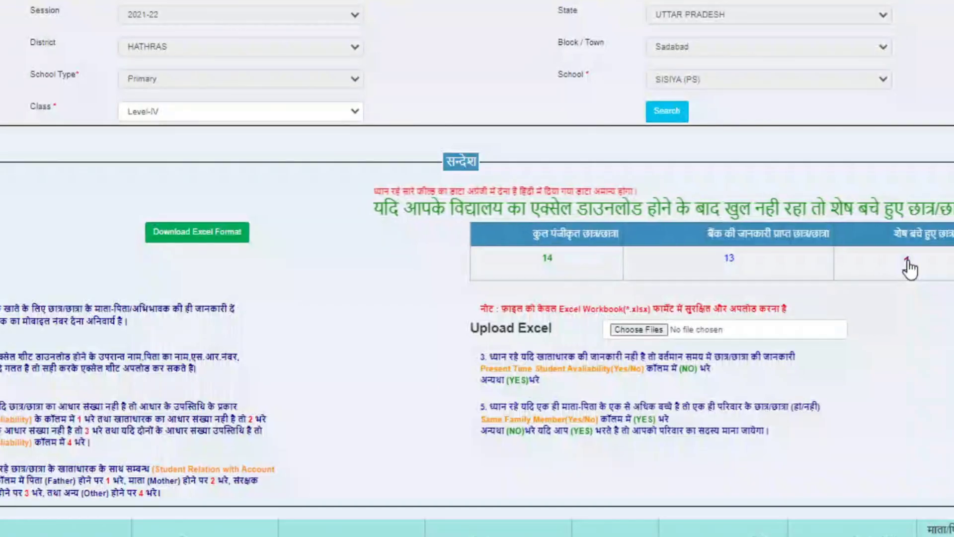
scroll(254, 481, "down", 3)
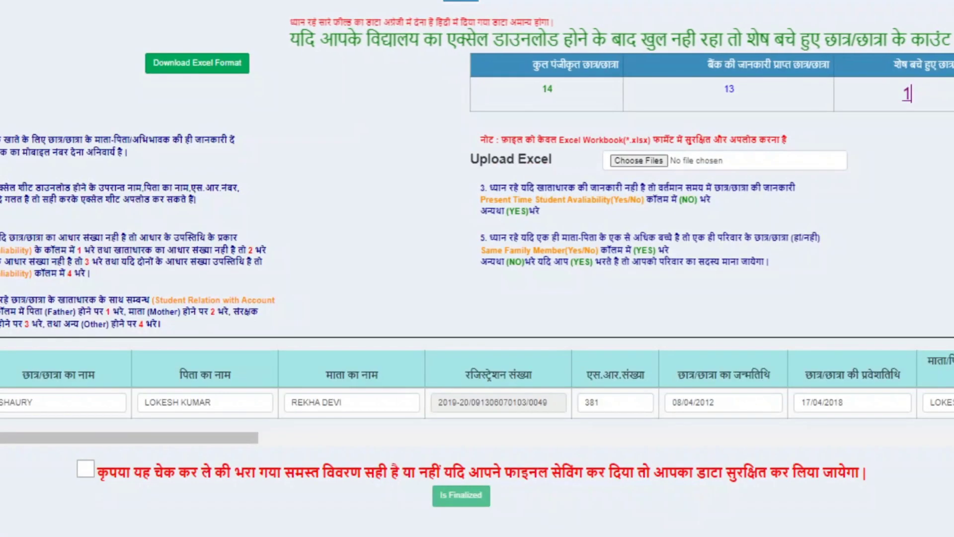
- Set the remaining Level-IV student's same family member field (एक ही परिवार के छात्र/छात्रा) to YES
left_click_drag(215, 439, 747, 440)
double_click(631, 402)
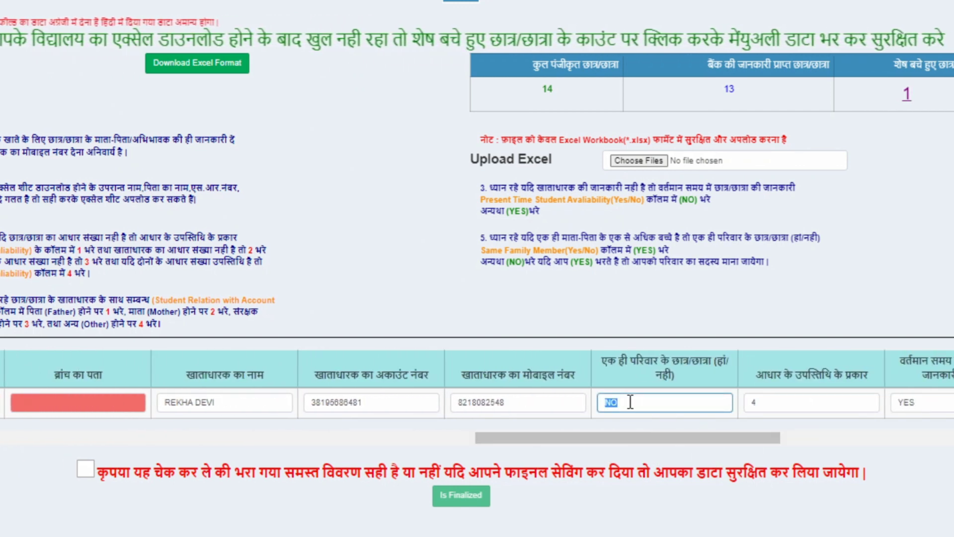
type("YES")
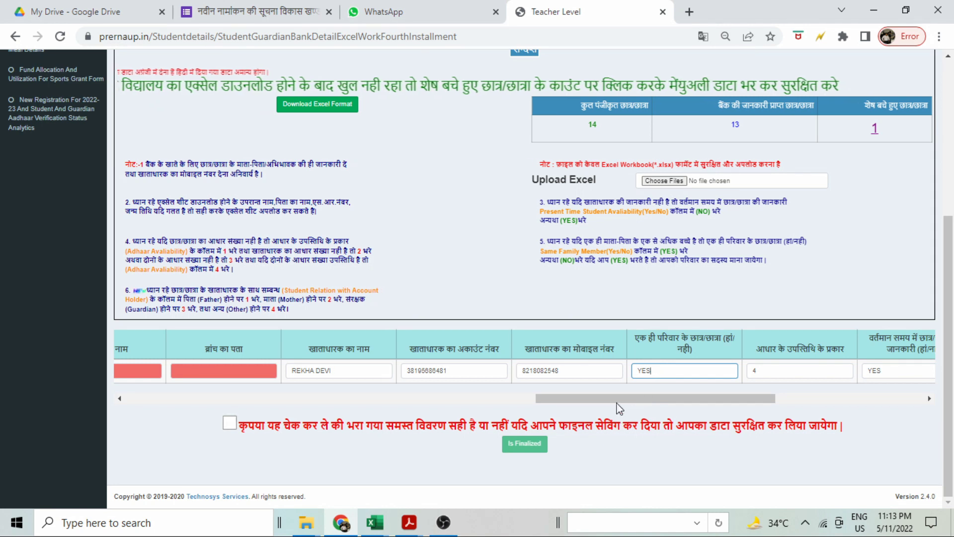
- For the remaining Level-IV student, enter cooking cost (भोजन सामग्री में व्यय राशि) 636, rice (चावल) 6.2 kg and wheat (गेहूं) 3.2 kg
left_click_drag(618, 400, 433, 413)
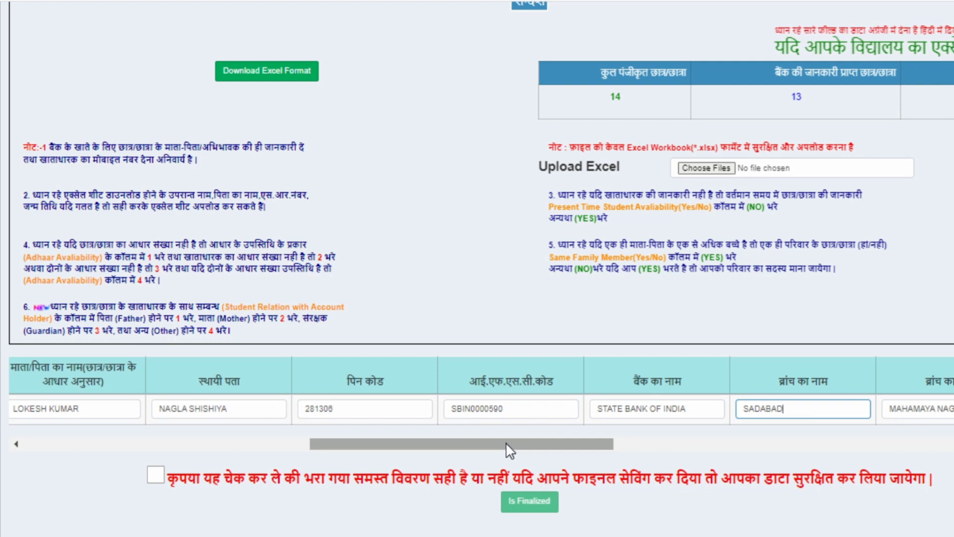
left_click_drag(507, 445, 784, 450)
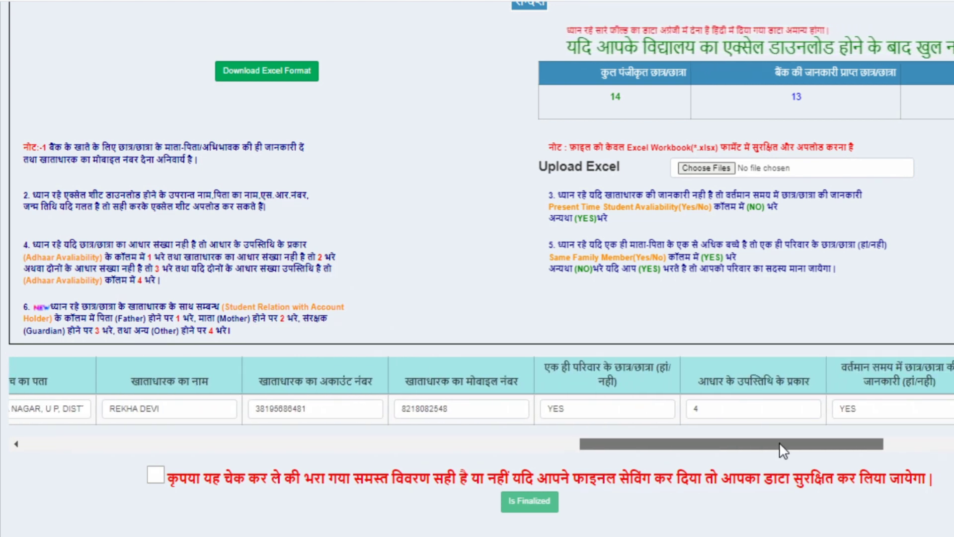
left_click_drag(784, 450, 933, 449)
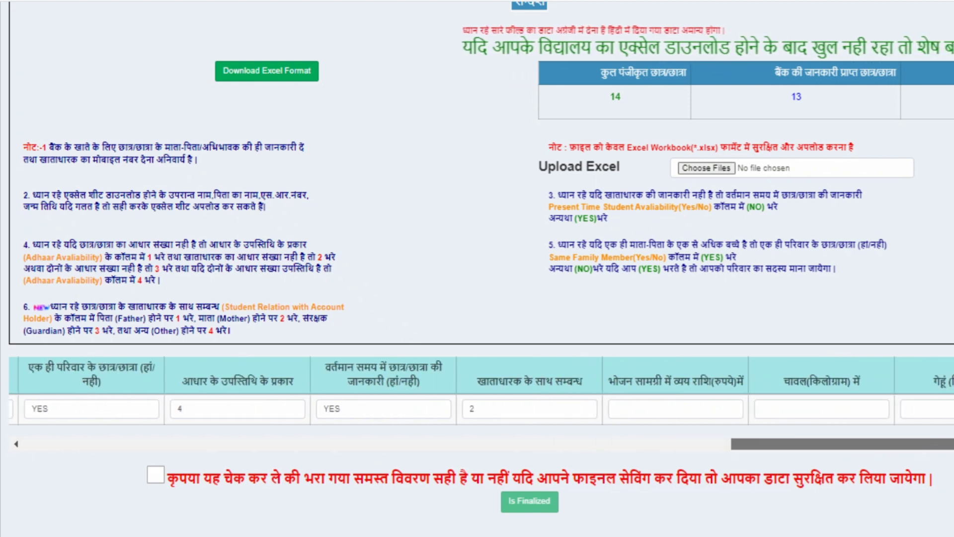
left_click(638, 409)
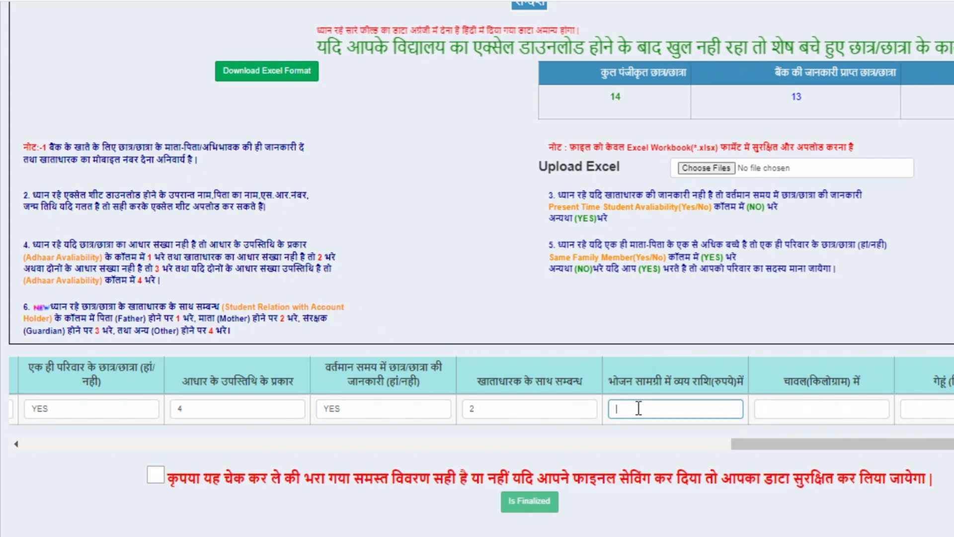
type("83")
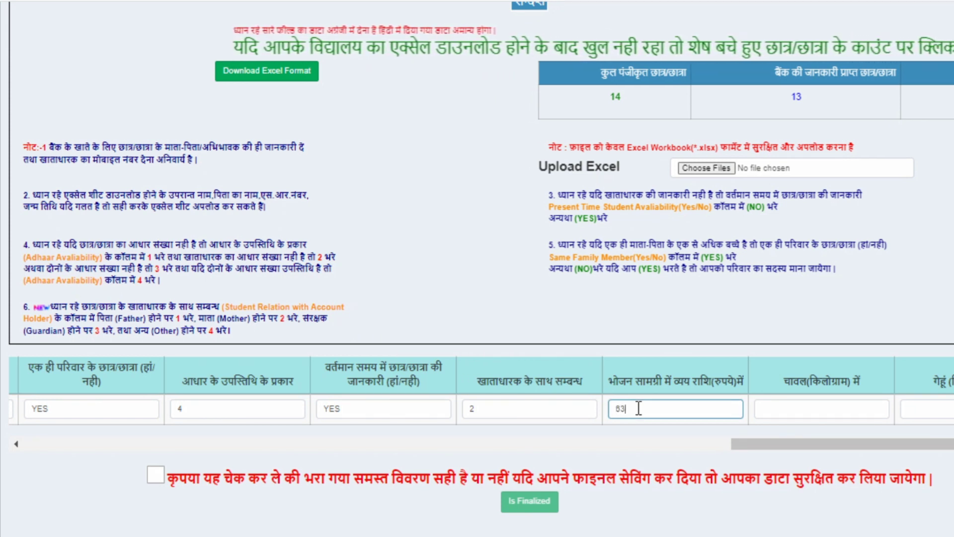
type("6")
left_click(814, 411)
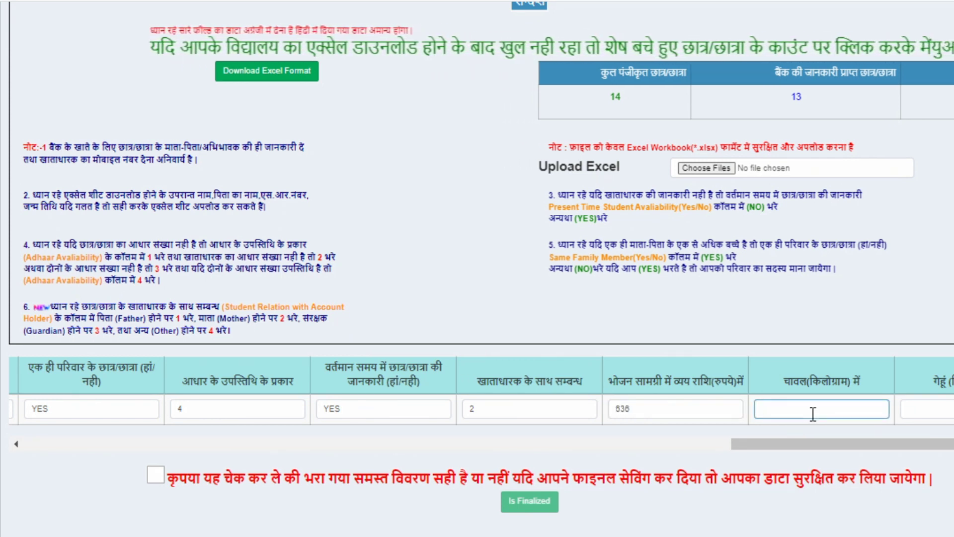
type("8.2")
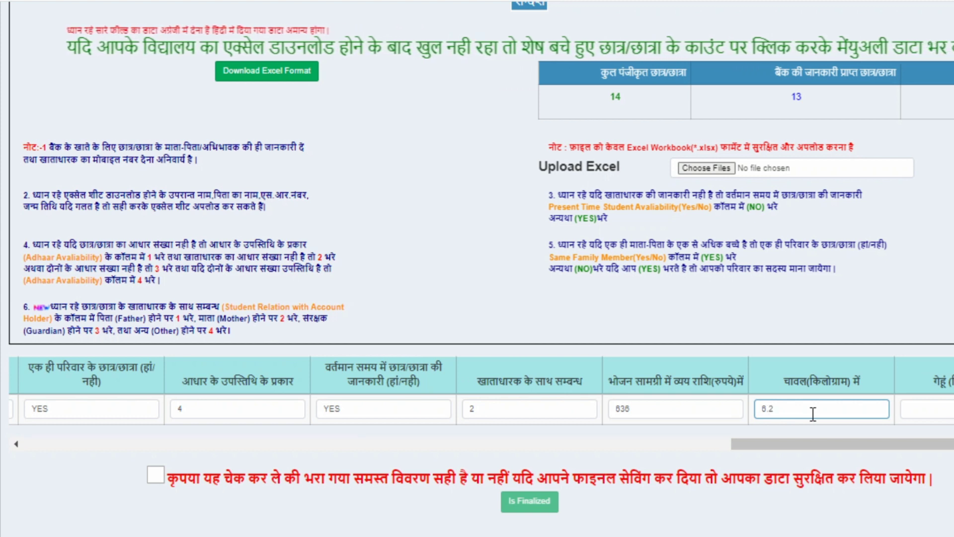
left_click(926, 411)
type("3")
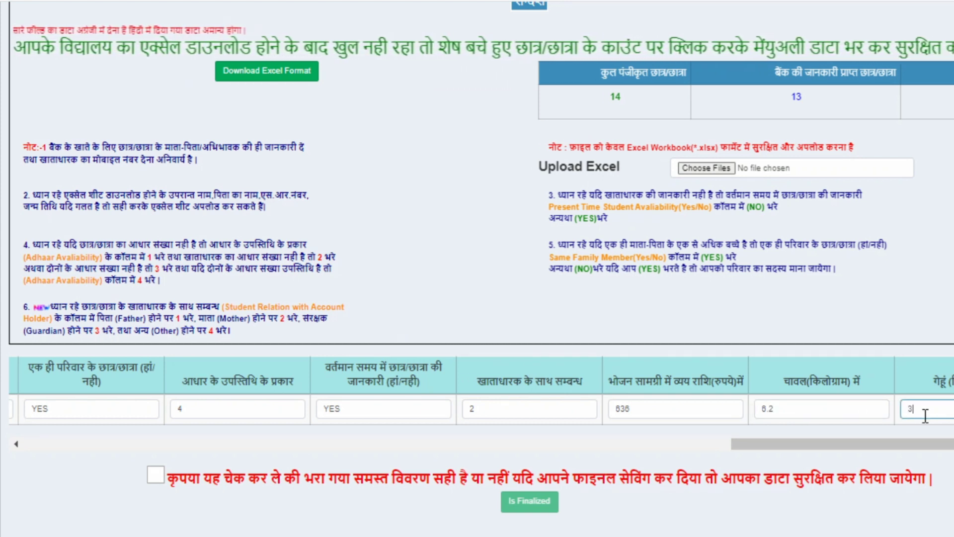
type(".2")
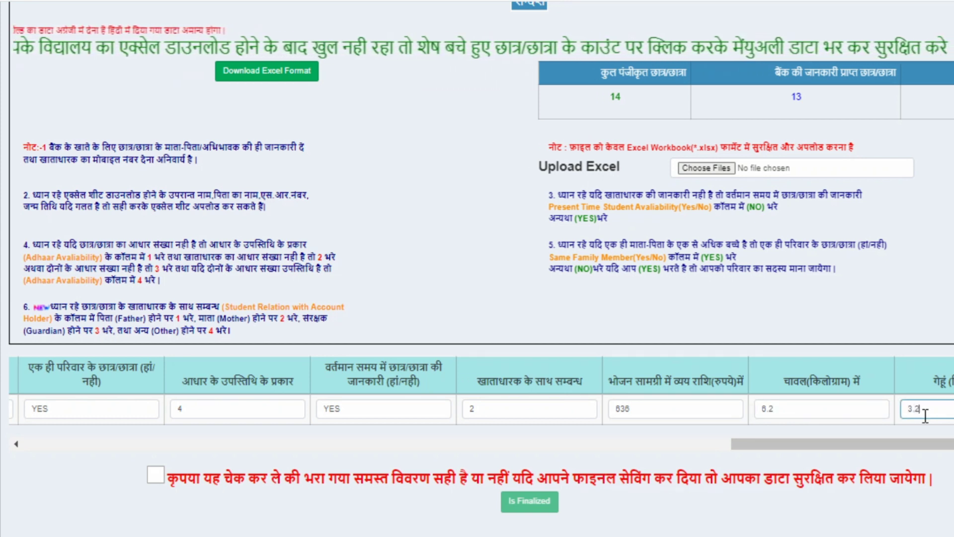
- Accept the correctness declaration, finalize the remaining Level-IV student's data, confirm the save and dismiss the notice
left_click(160, 473)
left_click(523, 503)
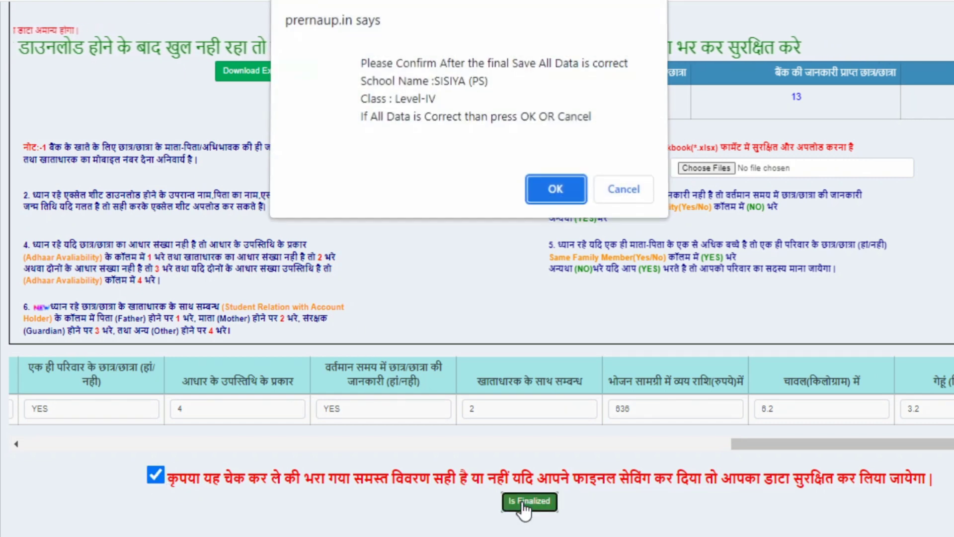
left_click(557, 186)
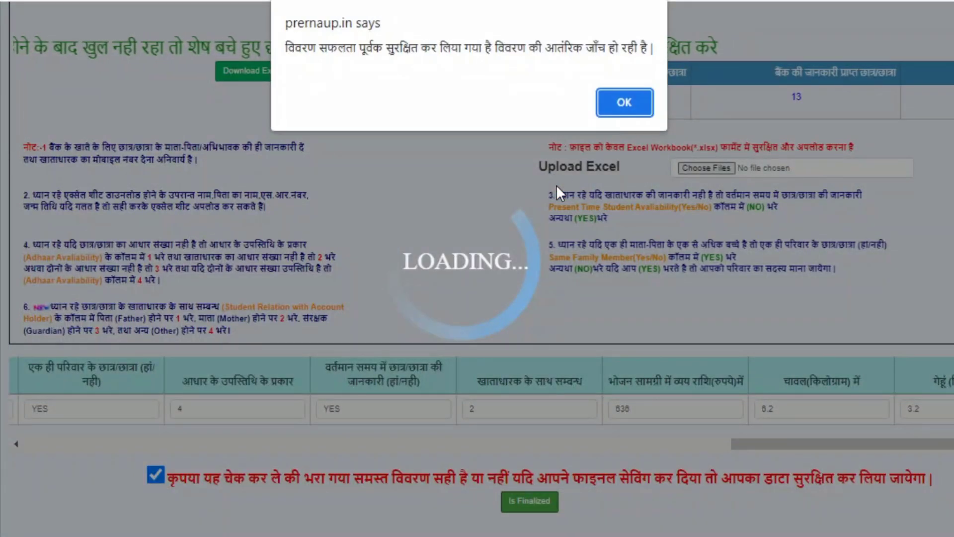
left_click(613, 103)
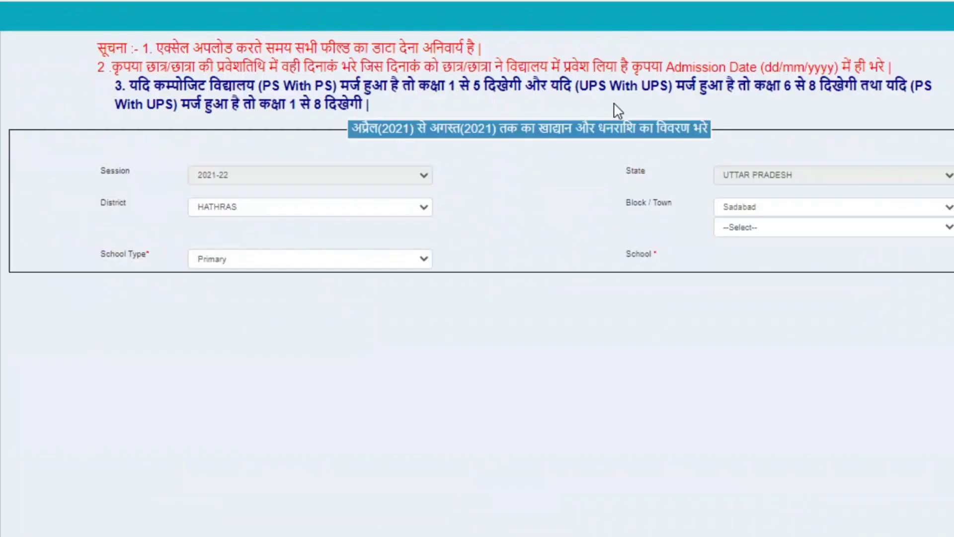
- Search for Level-IV again in the entry form to check its remaining student count
left_click(341, 273)
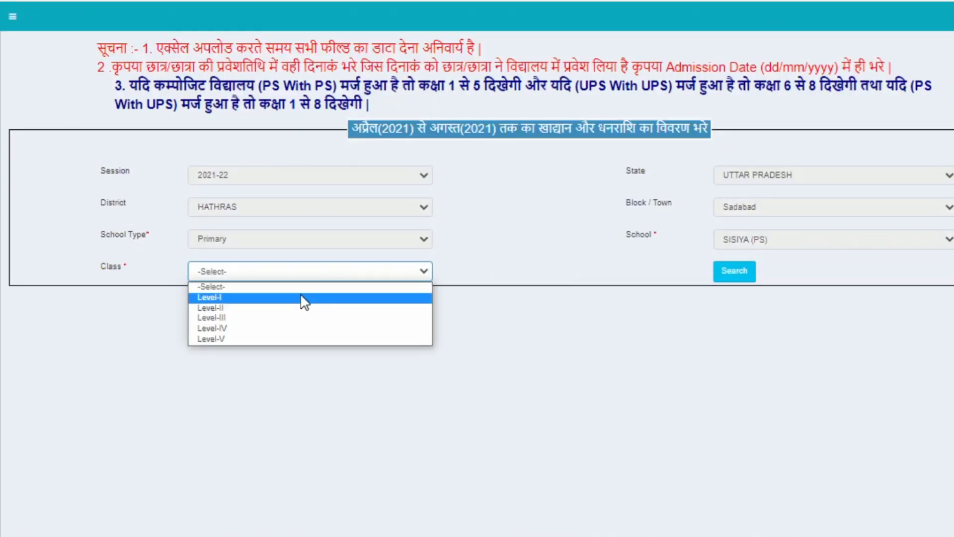
left_click(269, 330)
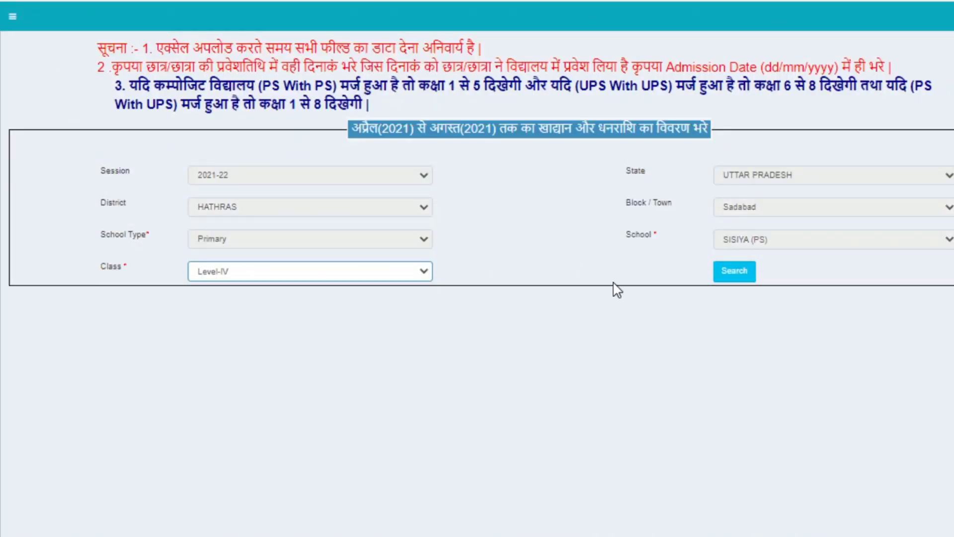
left_click(717, 276)
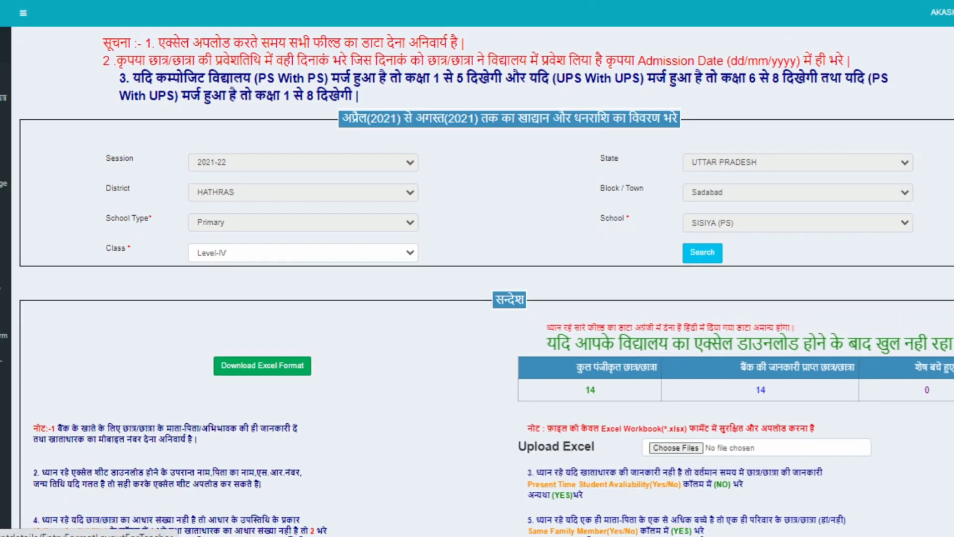
- Open the अप्रैल(2021) से अगस्त(2021) update form (विवरण में परिवर्तन) and search for the Level-IV student records
left_click(3, 97)
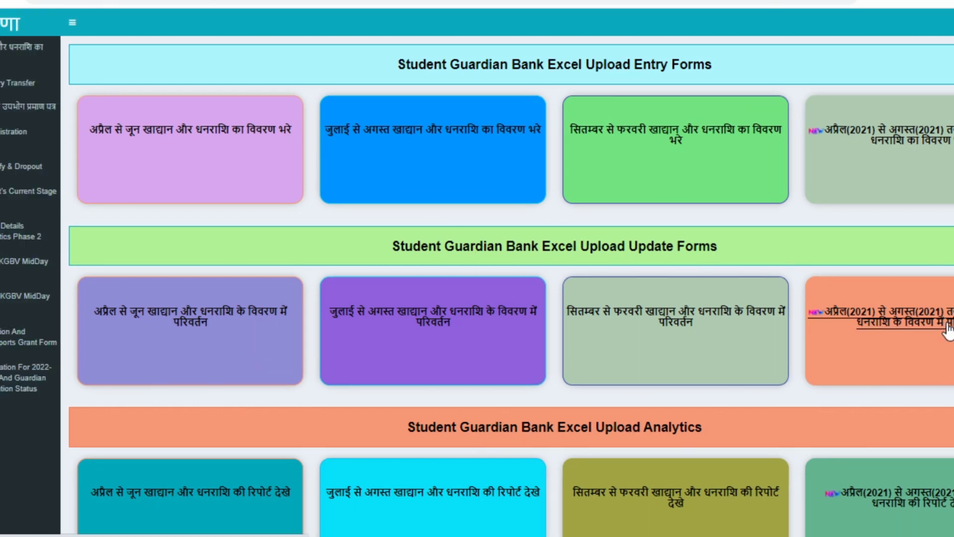
left_click(901, 313)
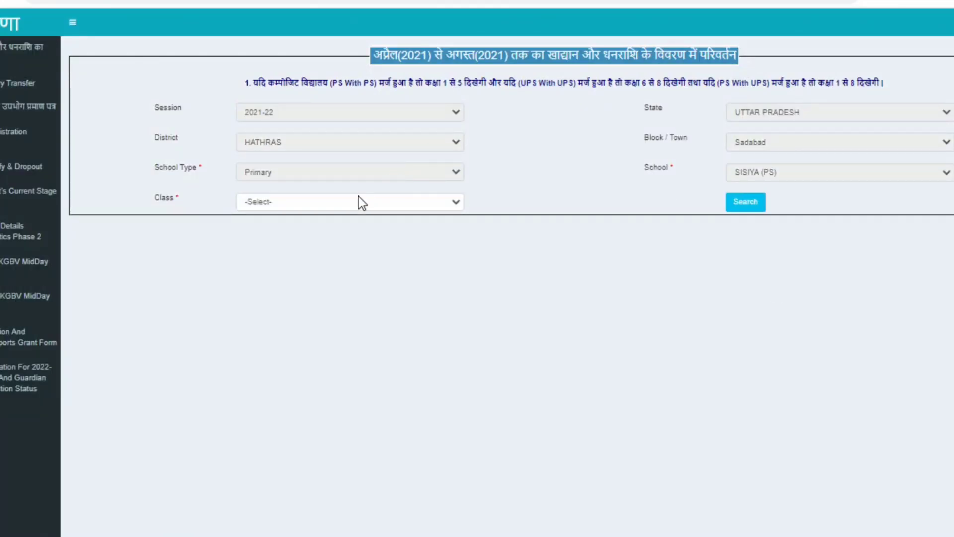
left_click(347, 202)
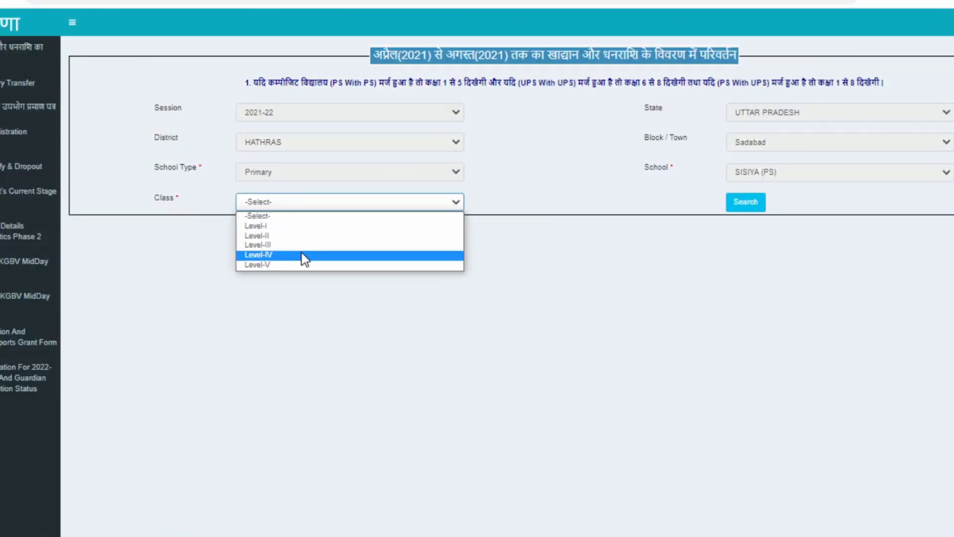
left_click(302, 255)
left_click(761, 207)
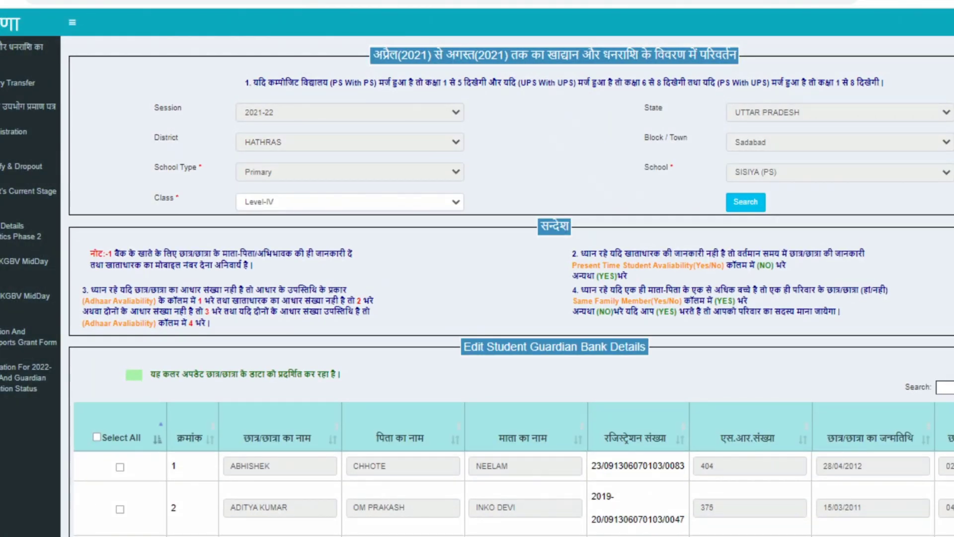
- Select the first Level-IV student for editing, review the record's fields, try to submit the update and dismiss the notice
scroll(321, 263, "down", 4)
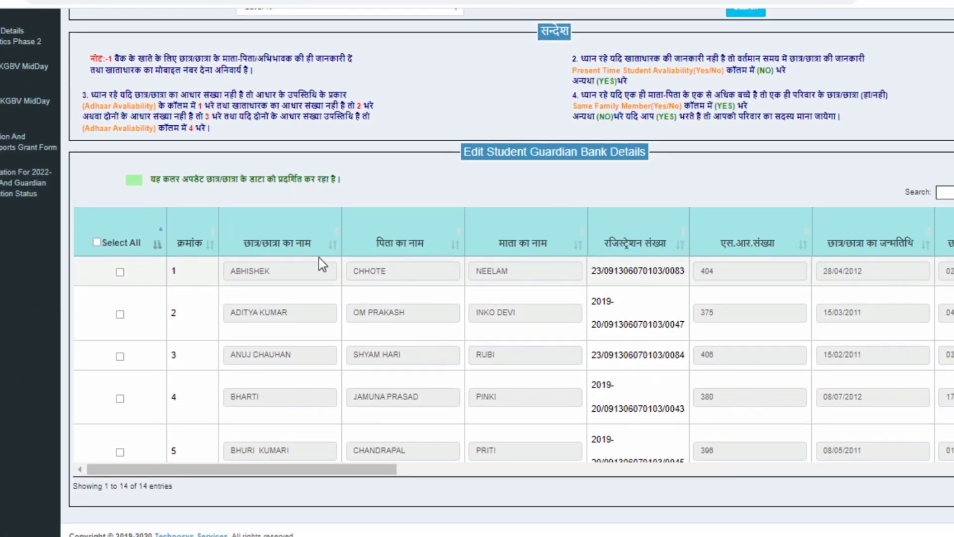
left_click(120, 272)
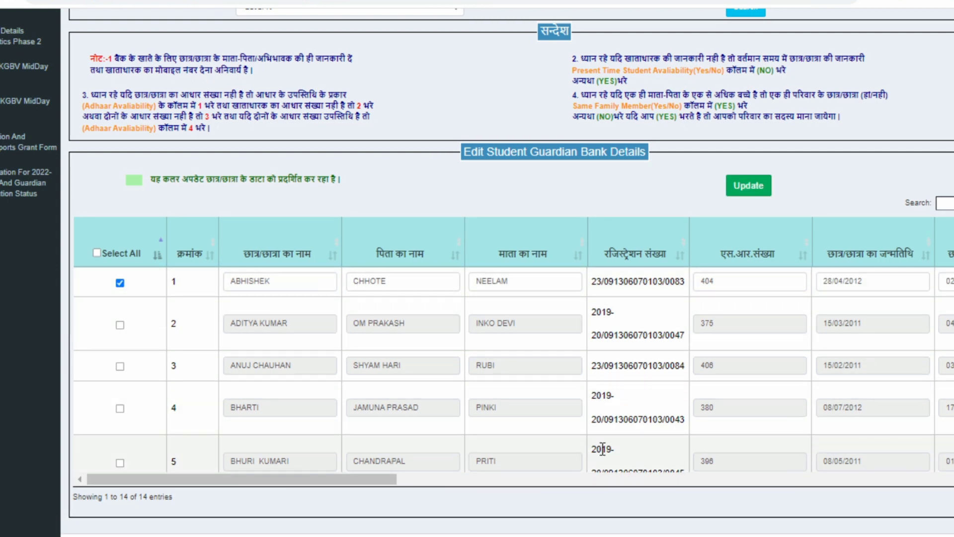
left_click_drag(385, 480, 648, 494)
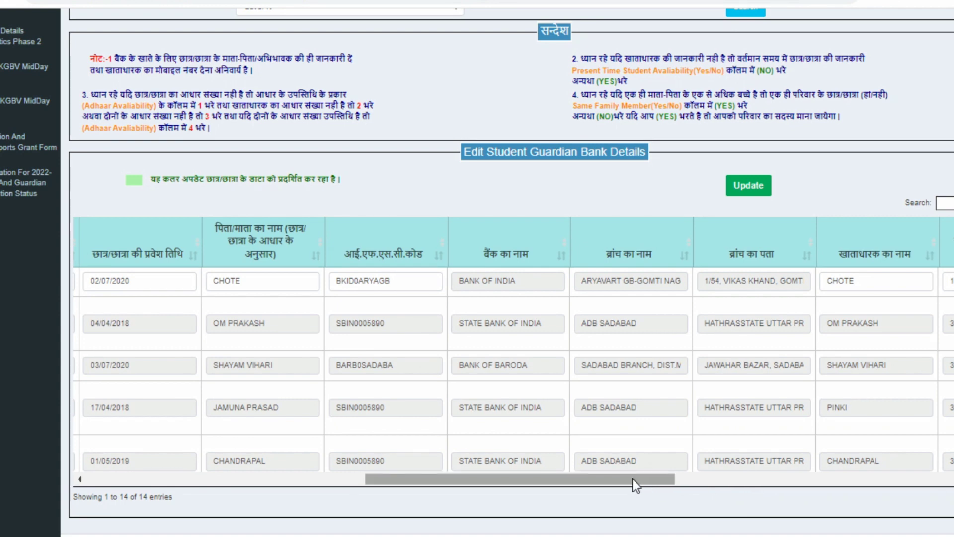
left_click_drag(633, 479, 515, 481)
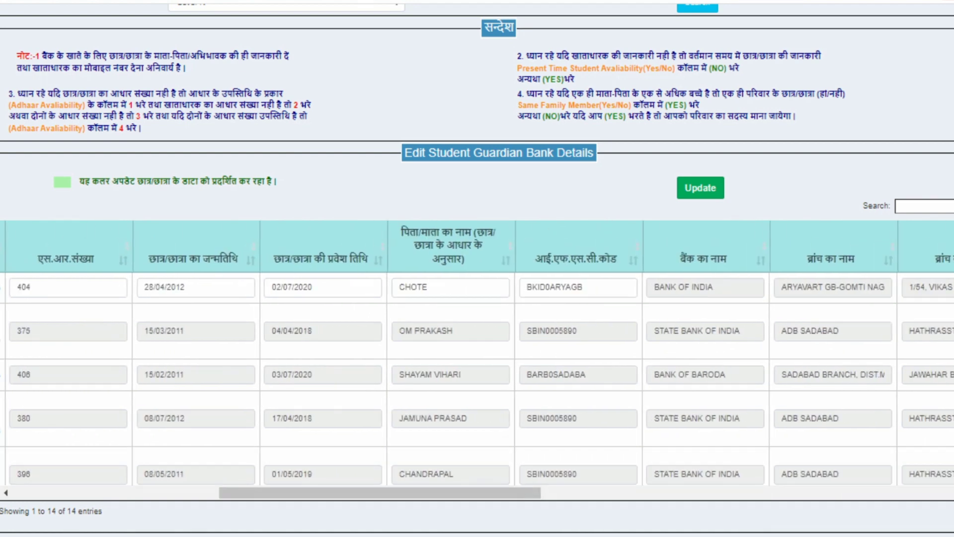
scroll(477, 268, "down", 1)
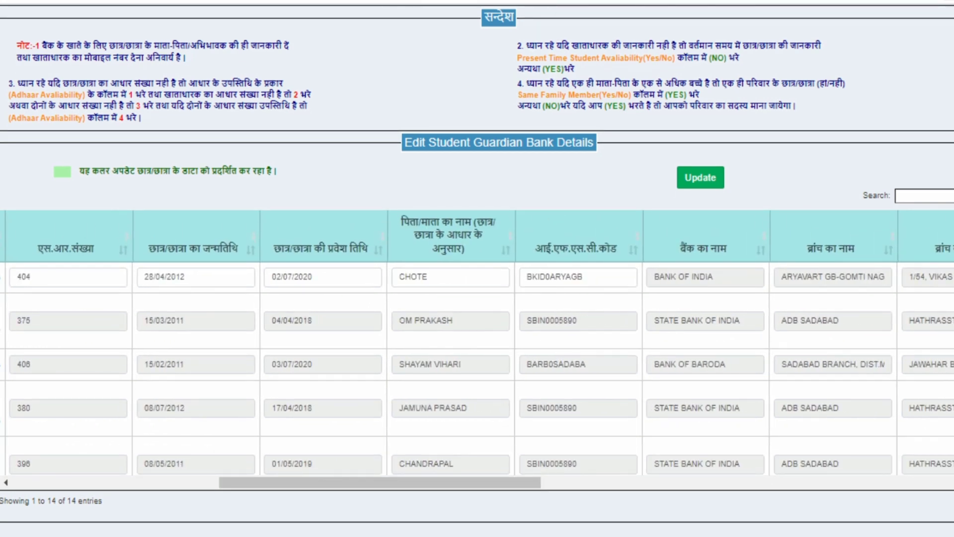
left_click(699, 180)
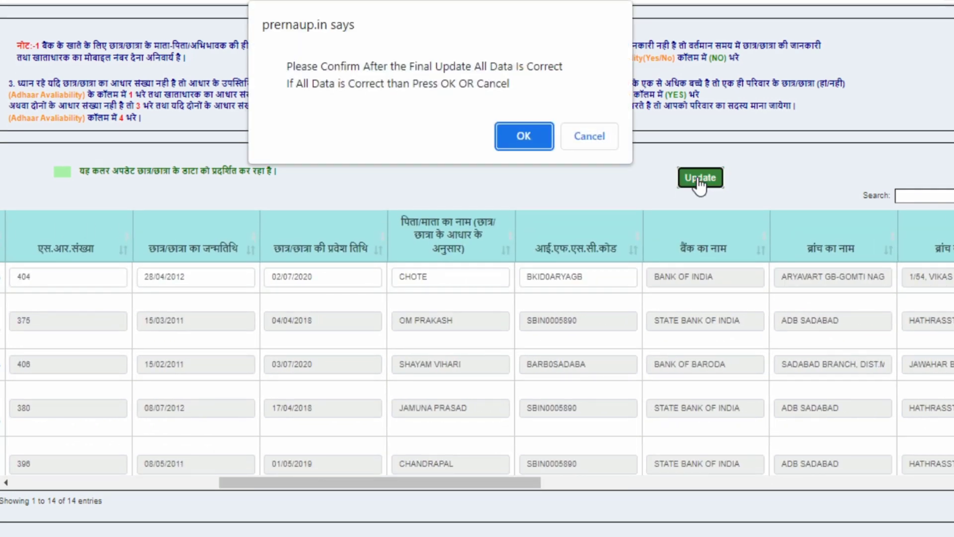
left_click(539, 131)
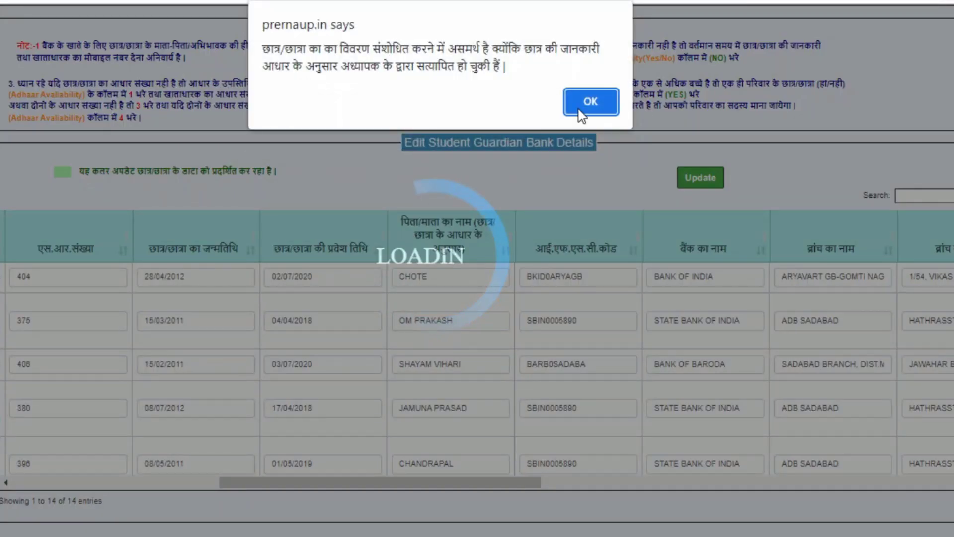
left_click(591, 104)
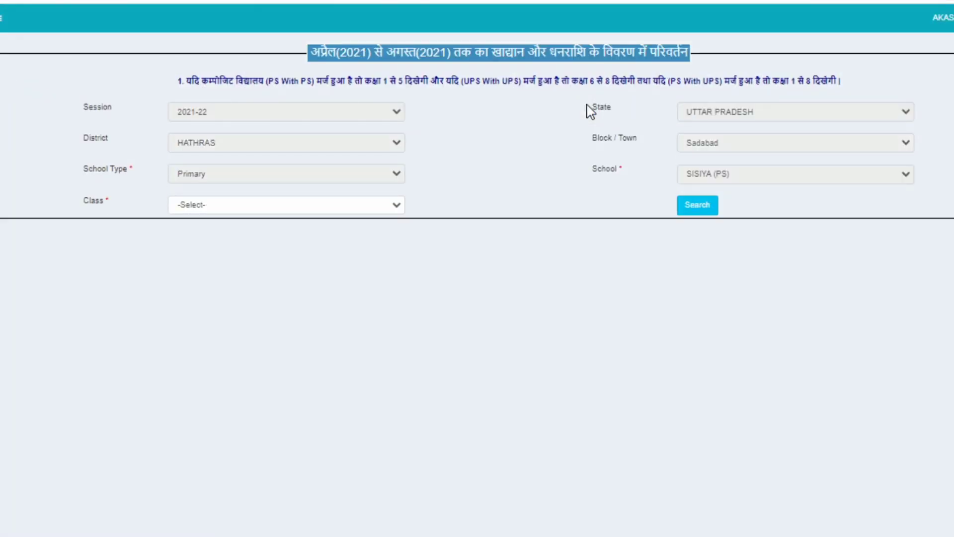
- Choose a class in the update form again and search for its student records
left_click(332, 208)
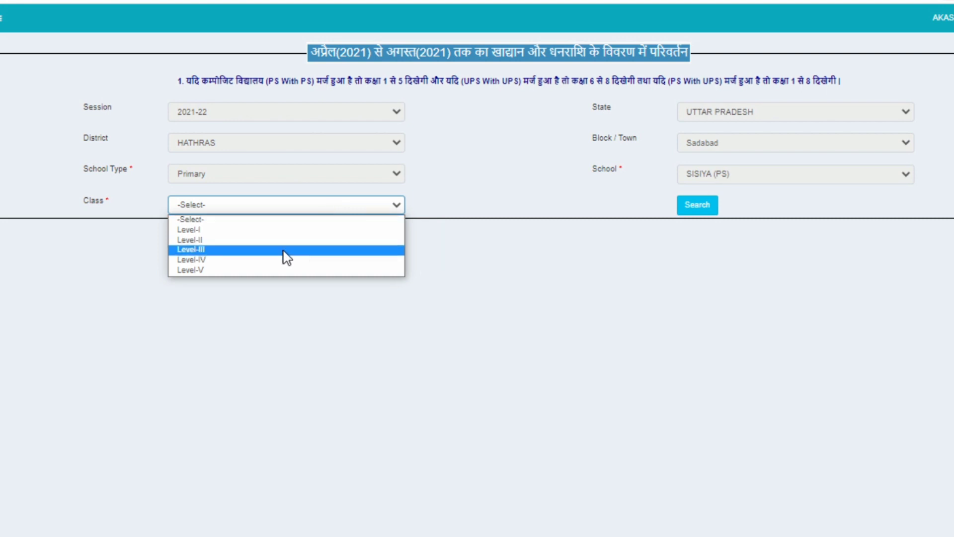
left_click(338, 257)
left_click(679, 213)
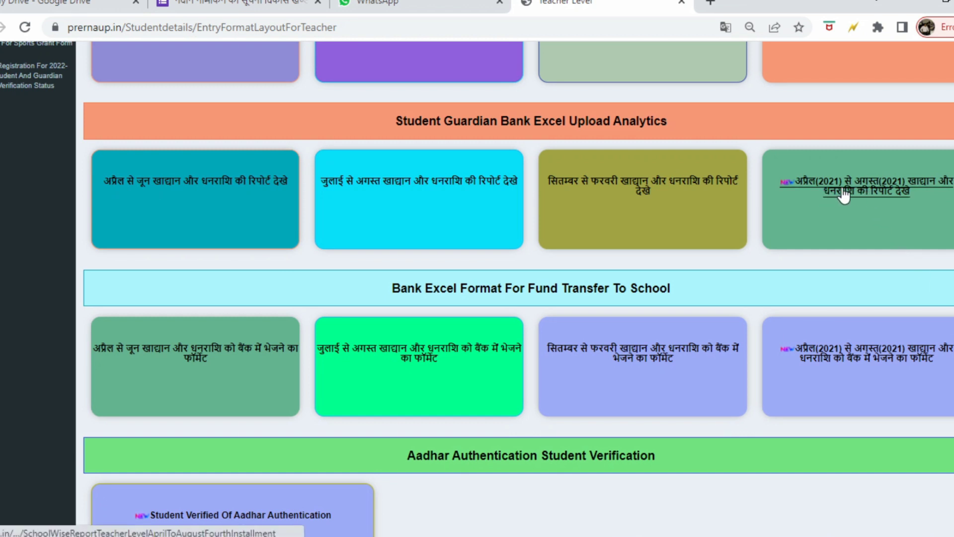
- Open the अप्रैल(2021) से अगस्त(2021) report, examine SISIYA's student-wise bank details and return to the school-wise summary
left_click(880, 192)
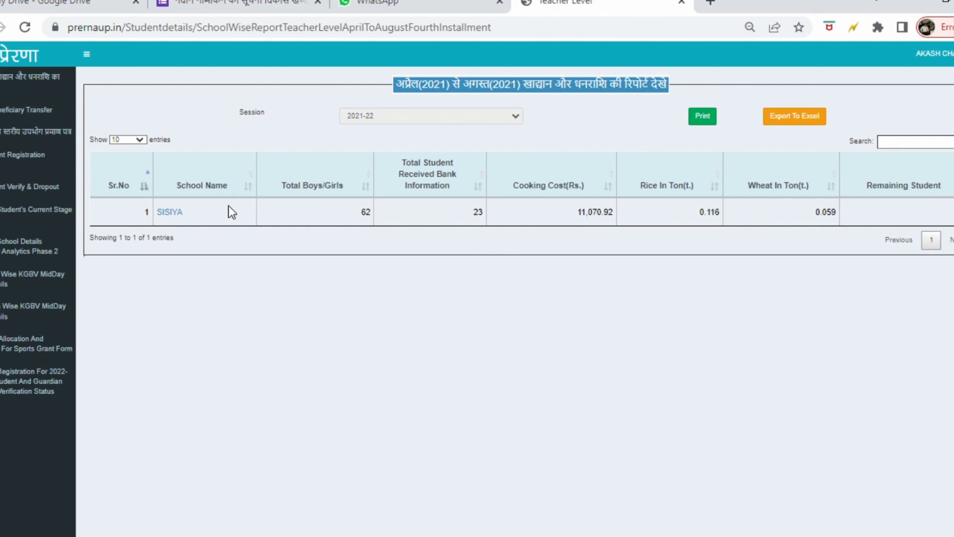
left_click(171, 213)
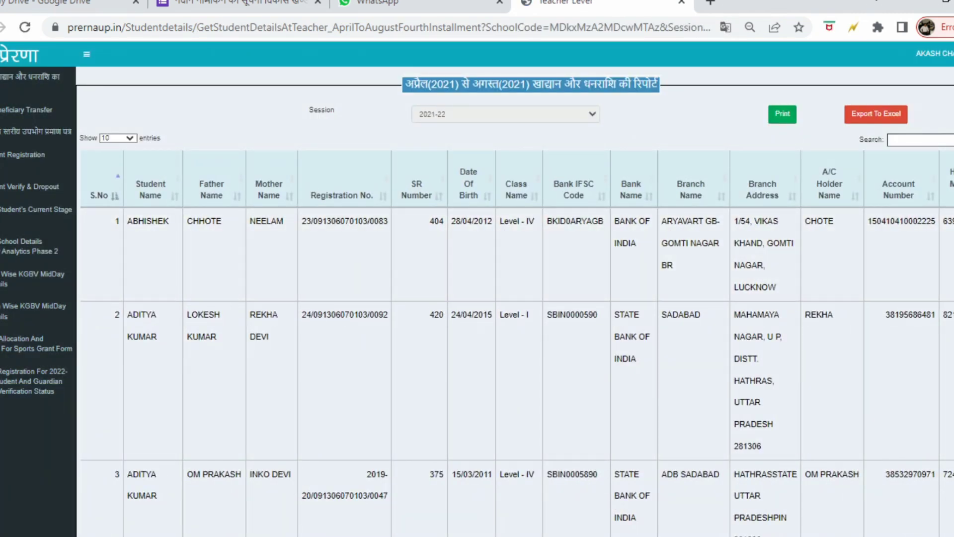
scroll(477, 288, "down", 15)
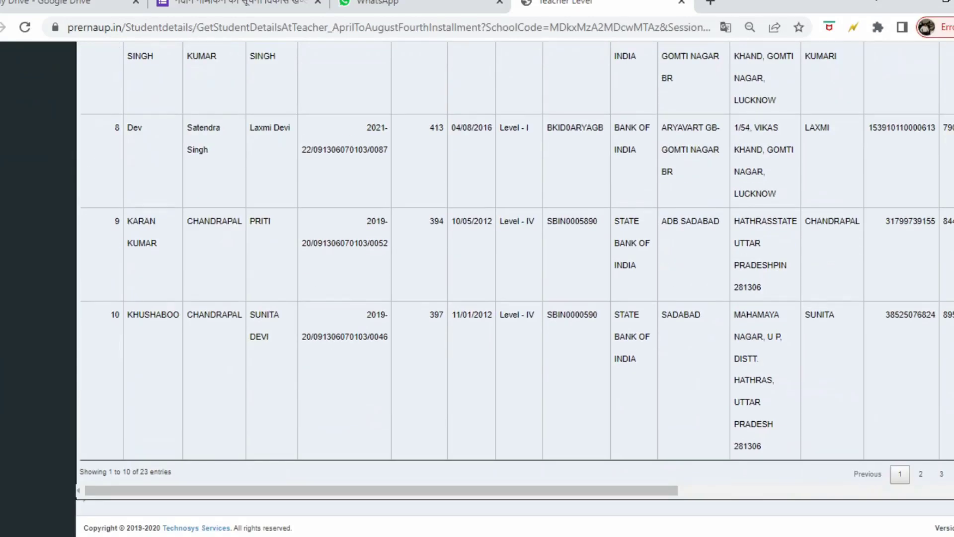
left_click_drag(567, 488, 900, 506)
scroll(530, 439, "left", 6)
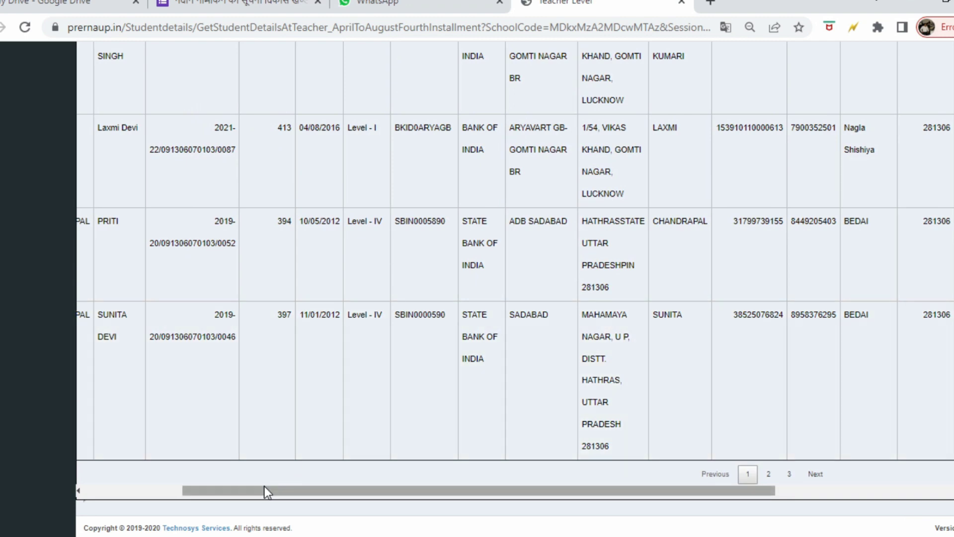
left_click_drag(183, 495, 107, 503)
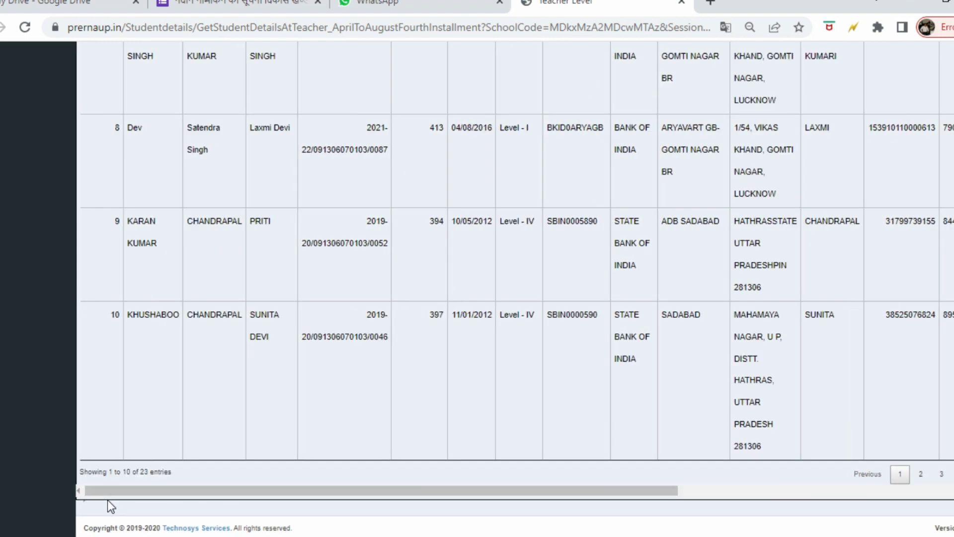
scroll(515, 288, "up", 15)
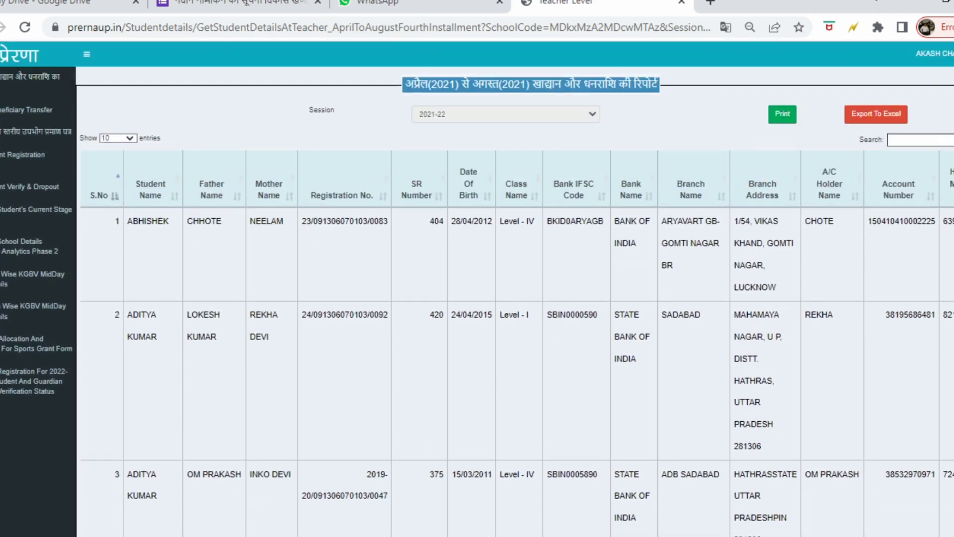
left_click(30, 77)
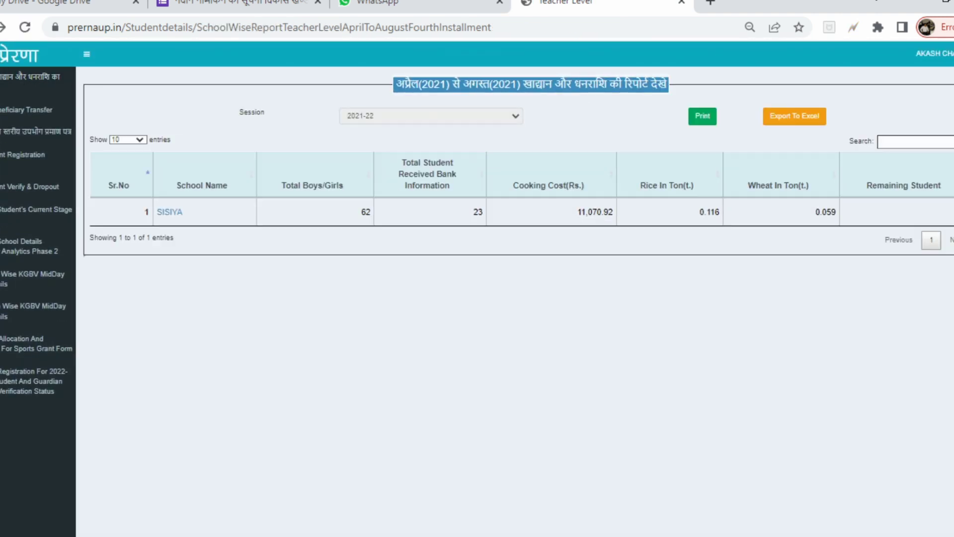